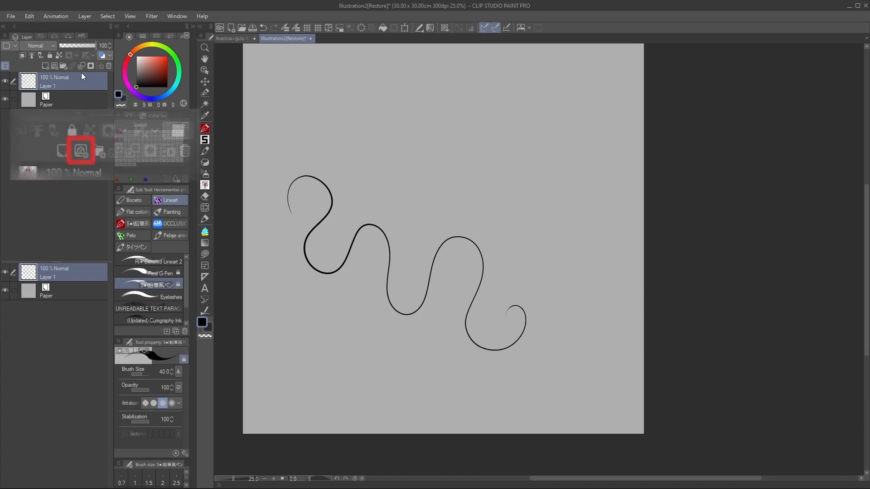
Create a new vector layer and draw a freehand wavy line on it above the existing line.
left_click(55, 66)
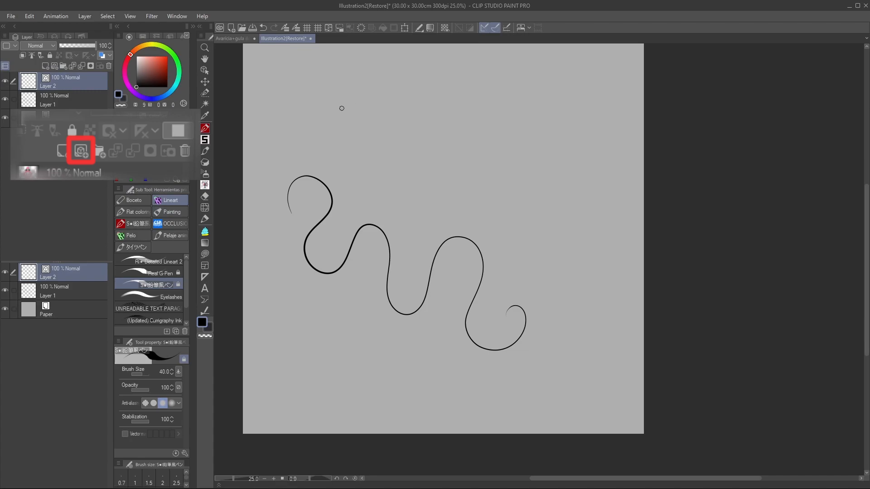
mouse_move(343, 92)
left_mouse_down()
mouse_move(330, 137)
mouse_move(343, 155)
mouse_move(361, 146)
mouse_move(378, 96)
mouse_move(393, 102)
mouse_move(392, 159)
mouse_move(401, 180)
mouse_move(422, 175)
mouse_move(440, 137)
mouse_move(466, 113)
mouse_move(496, 135)
mouse_move(499, 208)
mouse_move(521, 222)
mouse_move(544, 145)
mouse_move(565, 134)
left_mouse_up()
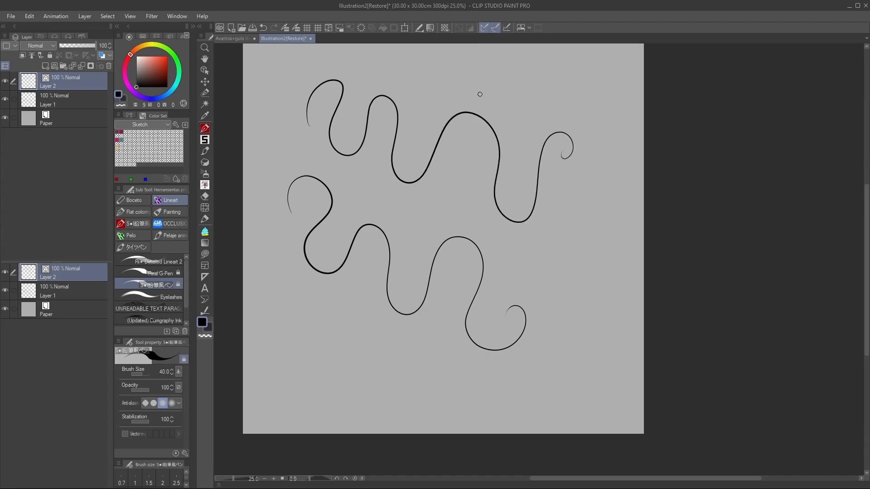
Draw a small S-shaped curve on Layer 1 beside the lower wavy line and shift the whole layer slightly downward.
left_click_drag(478, 236, 474, 251)
mouse_move(560, 241)
left_mouse_down()
mouse_move(528, 252)
mouse_move(535, 278)
mouse_move(584, 317)
mouse_move(576, 336)
mouse_move(554, 336)
left_mouse_up()
left_click(205, 82)
mouse_move(372, 307)
left_mouse_down()
mouse_move(351, 303)
mouse_move(378, 300)
left_mouse_up()
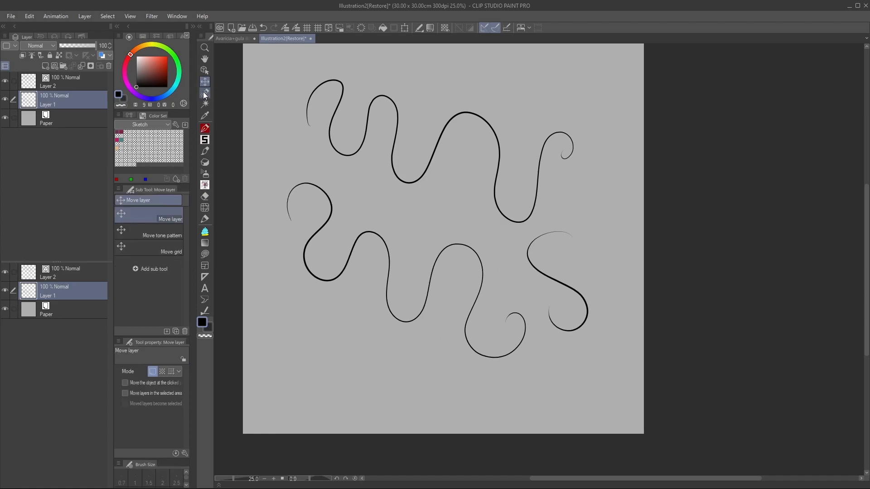
Lasso the small S-shaped curve on Layer 1 and try to move it with the Move layer tool.
left_click(205, 92)
left_click(144, 239)
mouse_move(597, 221)
left_mouse_down()
mouse_move(529, 230)
mouse_move(515, 263)
mouse_move(542, 286)
mouse_move(542, 319)
mouse_move(561, 358)
mouse_move(610, 329)
mouse_move(606, 254)
left_mouse_up()
left_click(205, 82)
left_click_drag(436, 116, 436, 129)
left_click(262, 26)
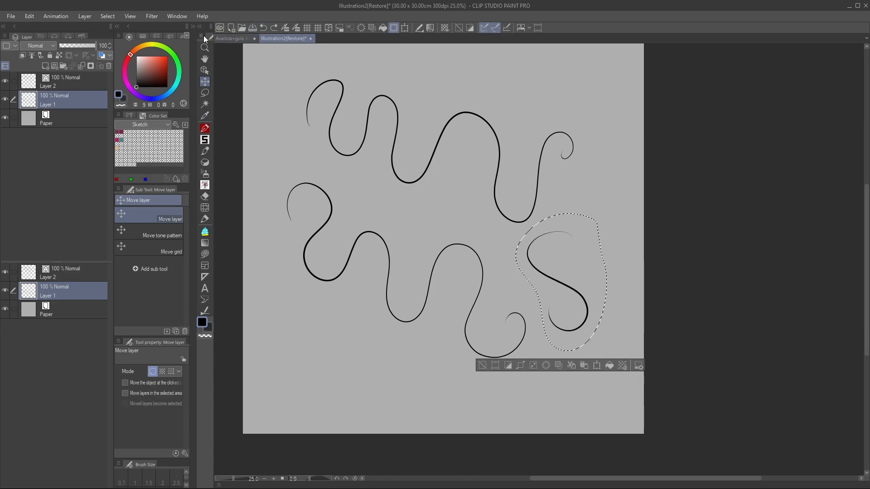
key("ctrl+d")
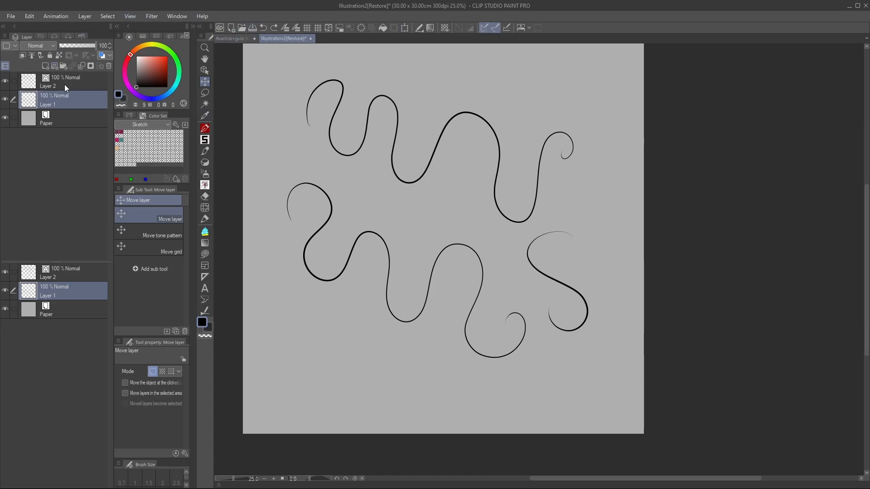
Draw four short pen strokes crossing the lower wavy line on Layer 1.
key("ctrl+z")
key("p")
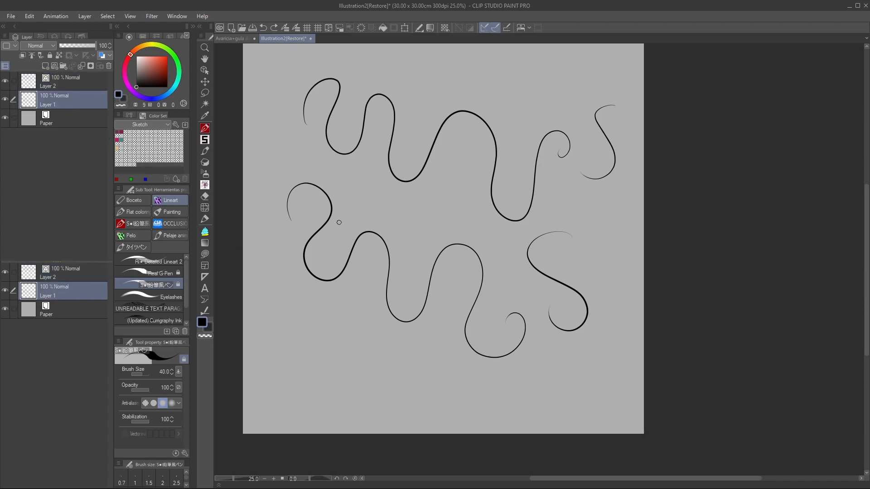
key("m")
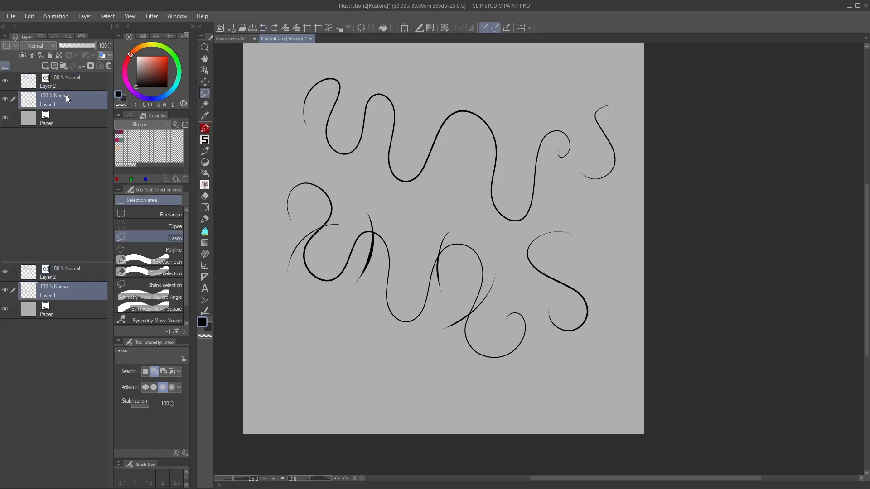
Draw five short pen strokes crossing the upper wavy line on vector Layer 2.
left_click(68, 83)
left_click(204, 128)
left_click_drag(347, 111, 308, 157)
left_click_drag(402, 102, 377, 125)
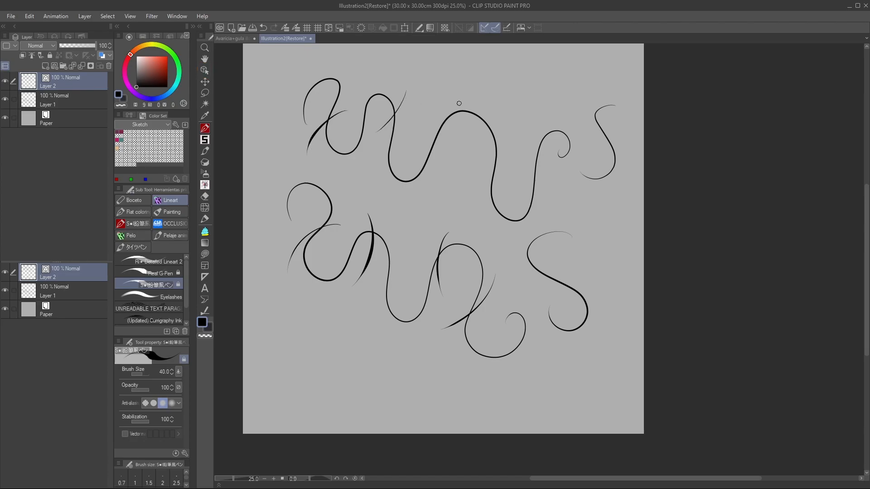
left_click_drag(456, 109, 443, 173)
mouse_move(508, 148)
left_mouse_down()
mouse_move(481, 203)
mouse_move(457, 218)
left_mouse_up()
left_click_drag(529, 110, 537, 166)
Use the Object tool to move the first two crossing strokes on Layer 2 individually away from the upper wavy line.
left_click(205, 70)
left_click(338, 115)
left_click_drag(363, 95, 349, 91)
left_click(404, 96)
left_click(423, 67)
left_click(403, 97)
mouse_move(421, 74)
left_mouse_down()
mouse_move(432, 108)
mouse_move(414, 142)
left_mouse_up()
left_click(341, 114)
left_click_drag(351, 104, 301, 151)
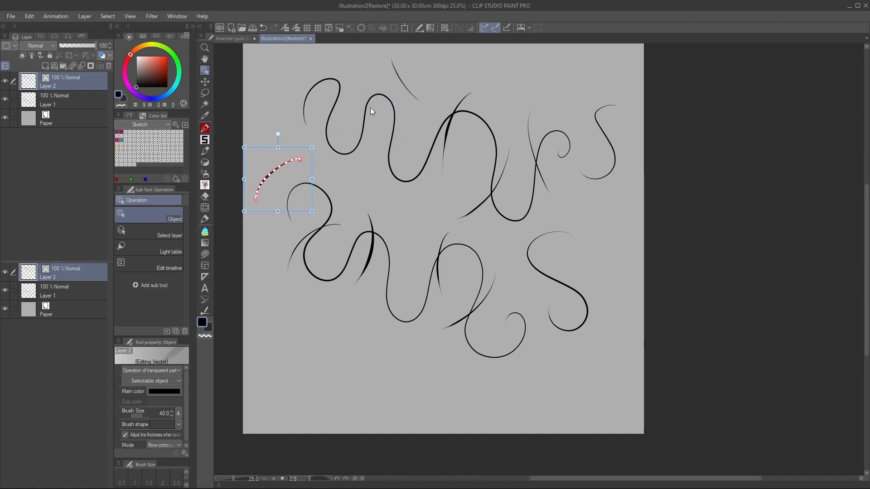
Select the three remaining crossing strokes on Layer 2 together and move them as a group.
left_click(458, 104)
left_click(507, 167, "shift")
left_click(532, 123, "shift")
mouse_move(517, 85)
left_mouse_down()
mouse_move(511, 45)
mouse_move(523, 114)
mouse_move(518, 99)
left_mouse_up()
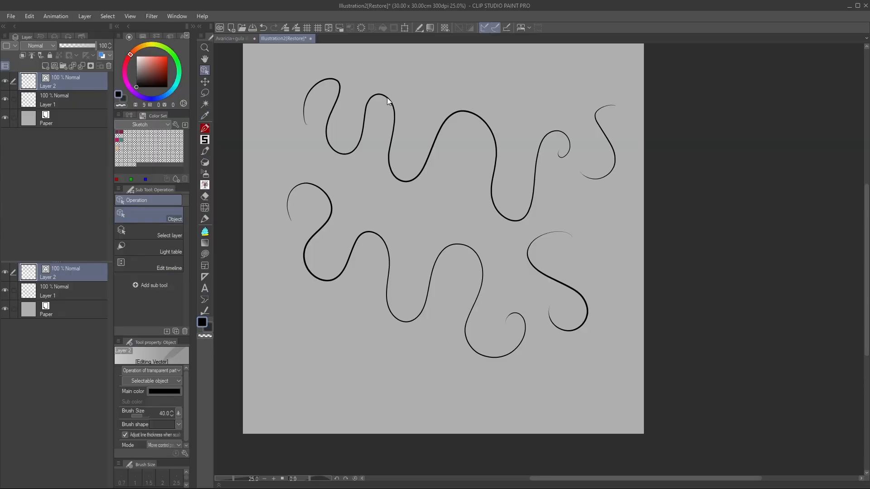
Select the upper wavy line as an object and pull several of its control points out of place into spikes.
left_click(387, 98)
left_click_drag(379, 96, 385, 71)
mouse_move(389, 103)
left_mouse_down()
mouse_move(368, 146)
mouse_move(433, 125)
left_mouse_up()
left_click_drag(389, 160, 358, 187)
left_click_drag(421, 175, 436, 210)
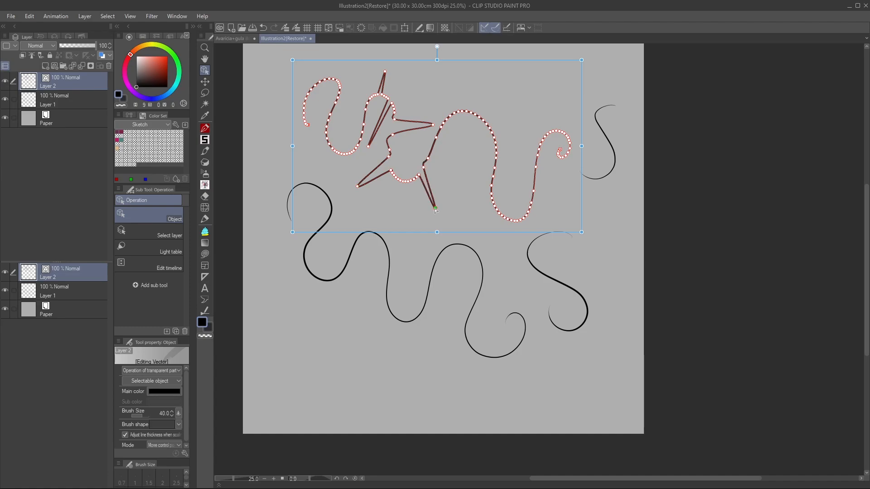
left_click_drag(406, 184, 399, 207)
left_click_drag(328, 125, 356, 119)
left_click_drag(335, 79, 313, 107)
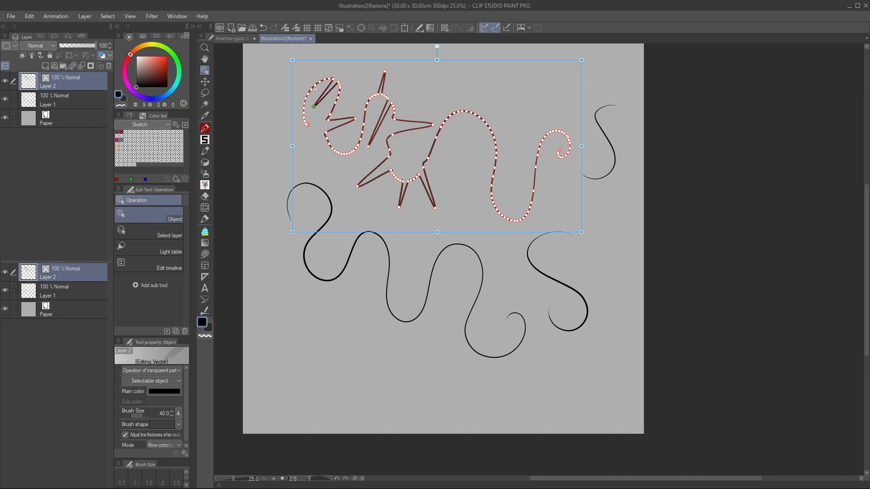
left_click(205, 129)
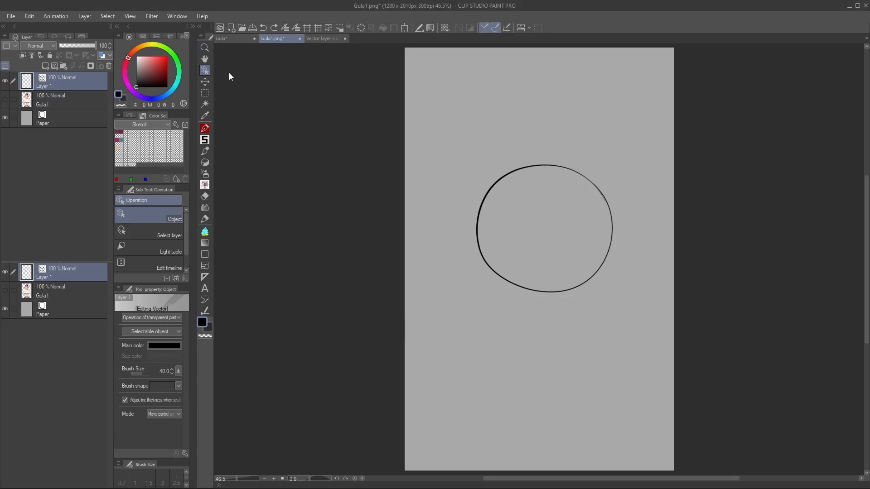
Shrink the vector circle toward its bottom-right corner and thicken its line to a brush size of 73.7.
left_click(500, 182)
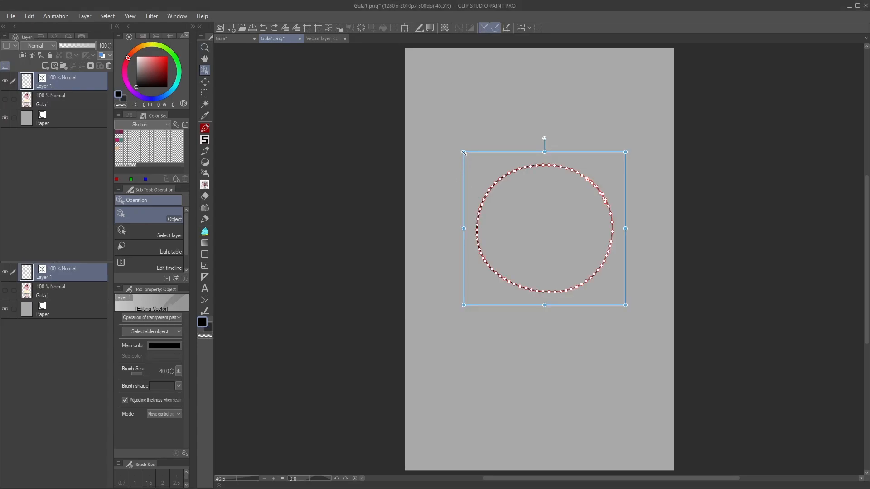
left_click_drag(463, 151, 579, 271)
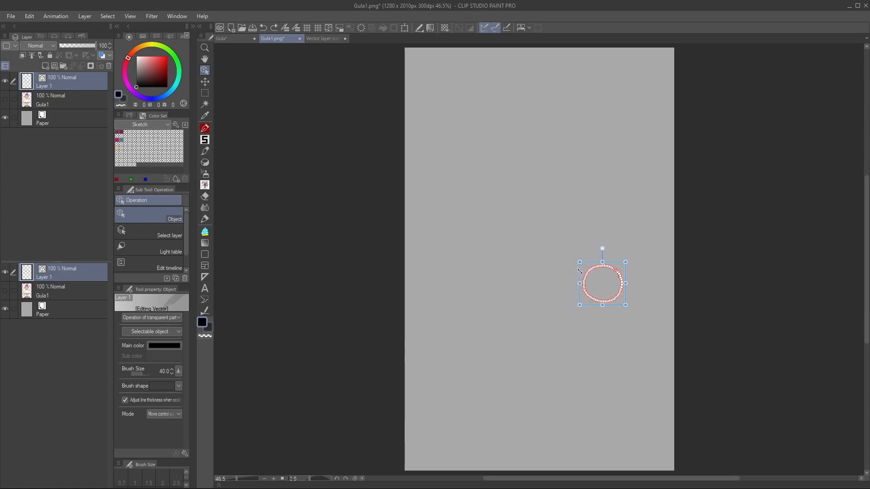
left_click(340, 327)
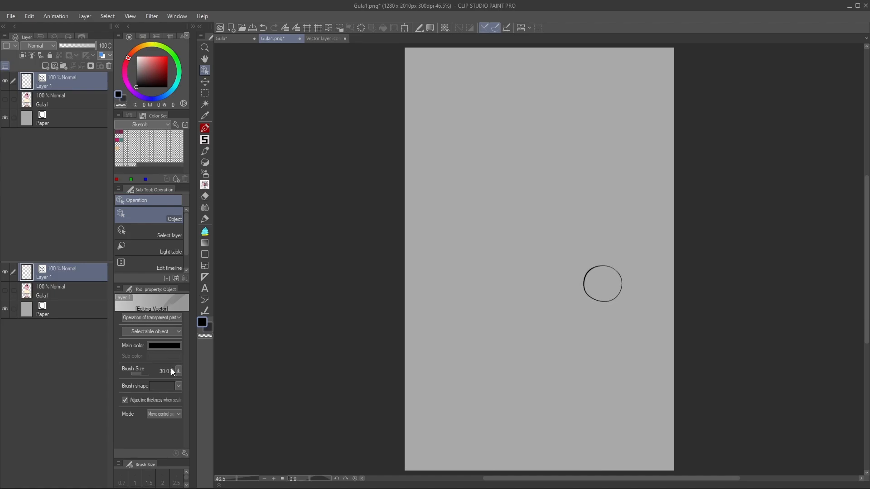
left_click_drag(141, 374, 143, 375)
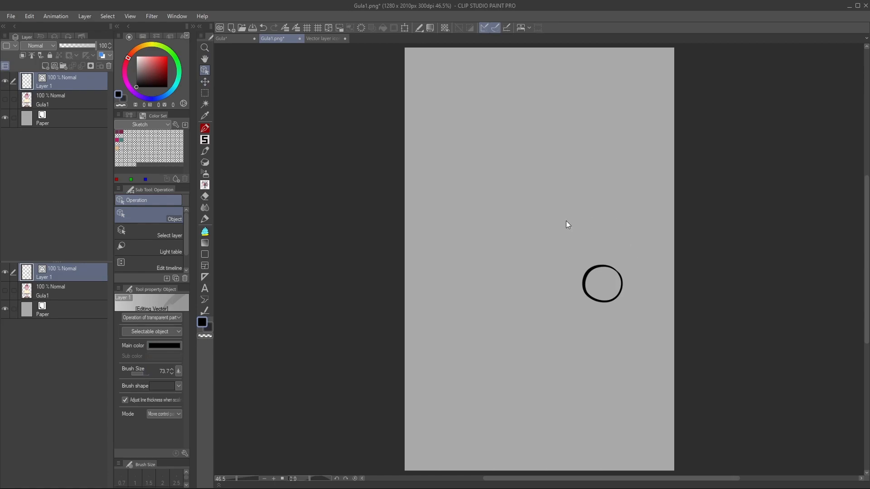
Enlarge the small circle toward the upper left of the canvas and adjust its brush size.
left_click(585, 273)
left_click_drag(565, 239, 411, 115)
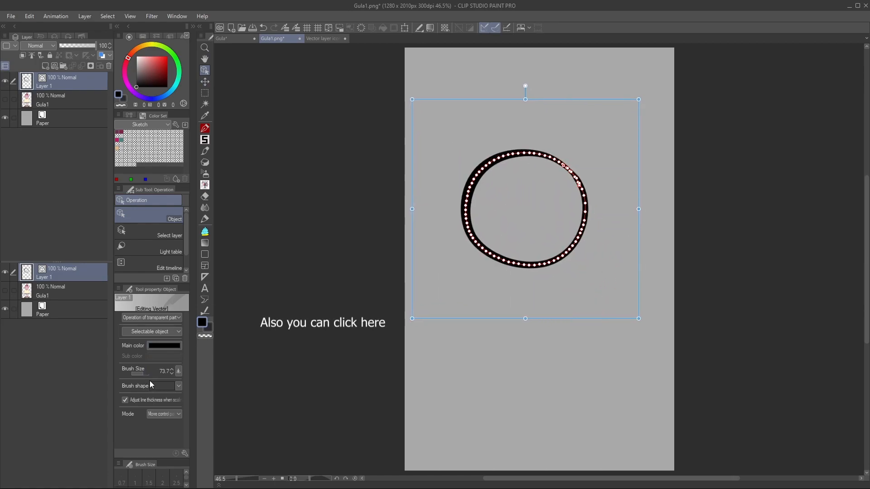
left_click(278, 331)
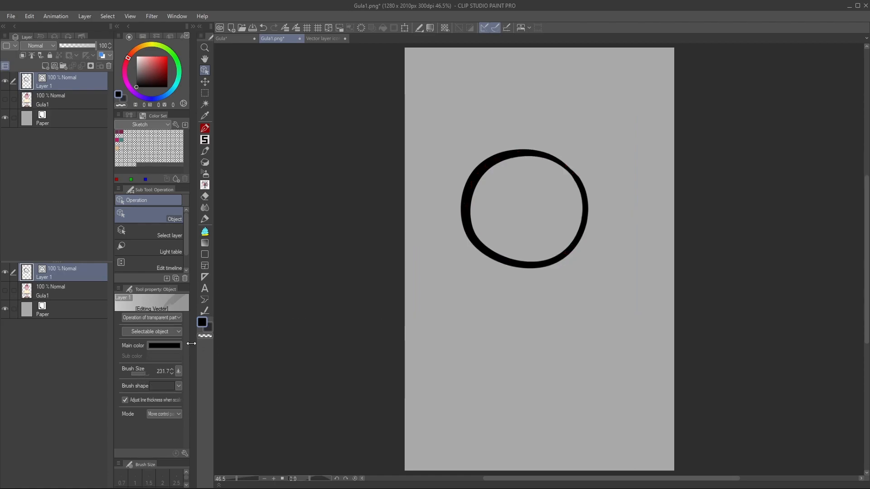
left_click_drag(146, 373, 147, 376)
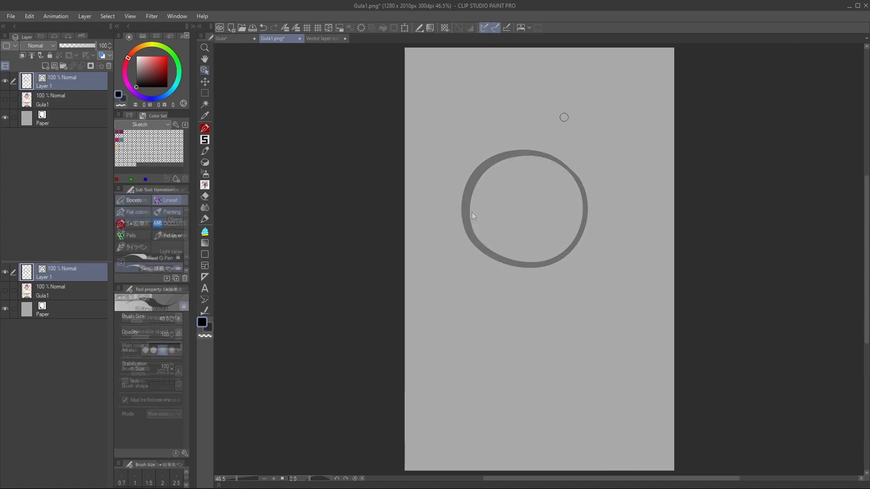
Draw three roughly vertical curves and three curves crossing them on the vector layer with the lineart pen.
mouse_move(563, 105)
left_mouse_down()
mouse_move(560, 212)
mouse_move(506, 293)
left_mouse_up()
mouse_move(524, 92)
left_mouse_down()
mouse_move(514, 184)
mouse_move(462, 270)
left_mouse_up()
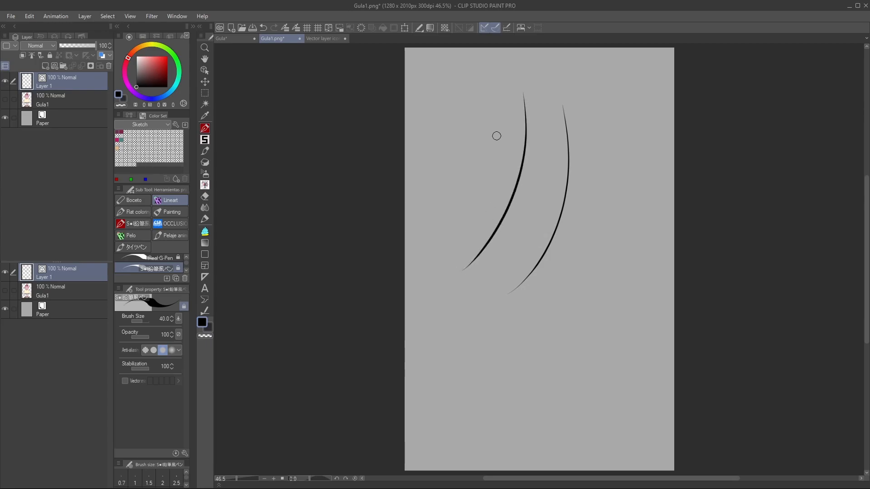
mouse_move(480, 83)
left_mouse_down()
mouse_move(449, 199)
mouse_move(428, 230)
left_mouse_up()
mouse_move(449, 110)
left_mouse_down()
mouse_move(510, 168)
mouse_move(605, 206)
left_mouse_up()
mouse_move(582, 272)
left_mouse_down()
mouse_move(483, 224)
mouse_move(427, 132)
left_mouse_up()
mouse_move(605, 151)
left_mouse_down()
mouse_move(521, 204)
mouse_move(410, 181)
left_mouse_up()
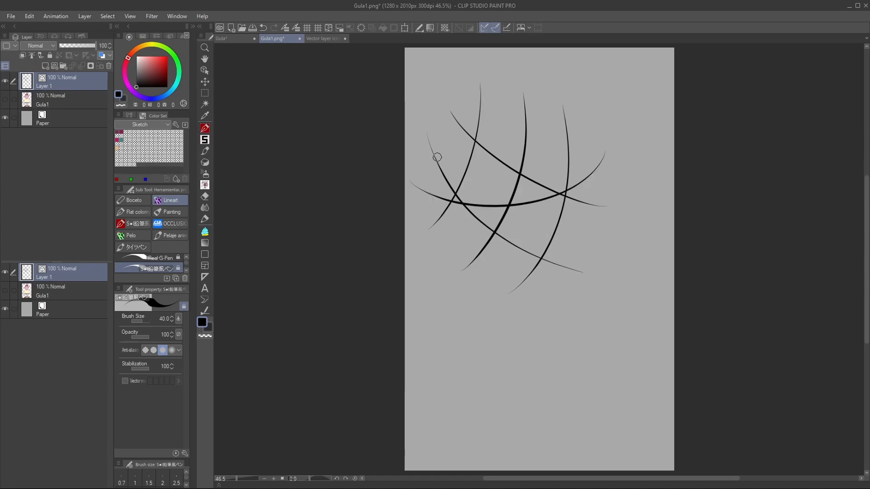
Select the two curves sloping down to the right with the Object tool and recolour them bright red (EA1111).
left_click(205, 71)
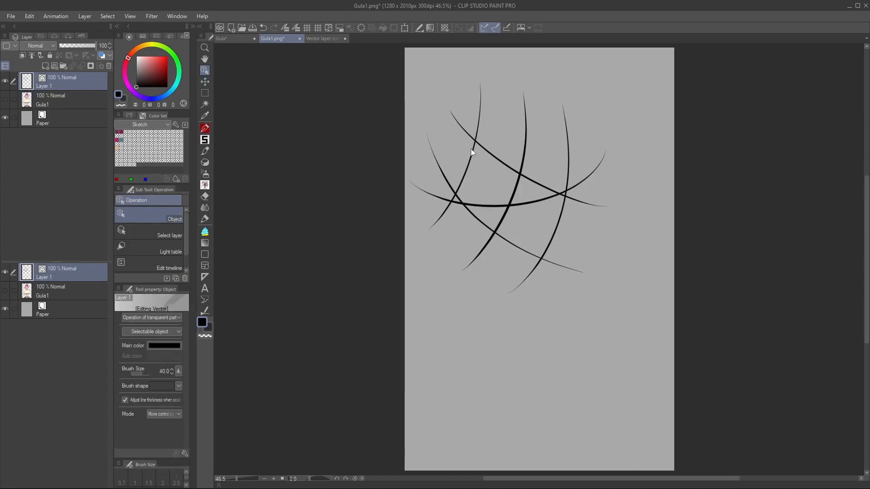
left_click(496, 158)
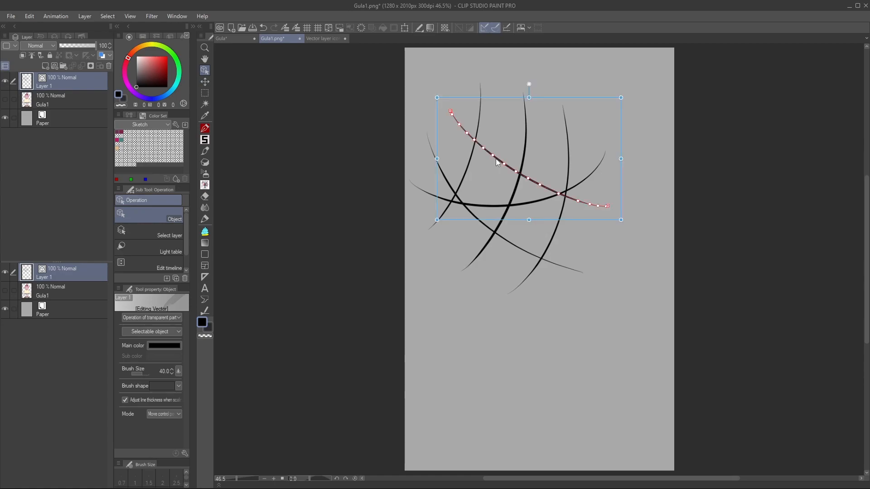
left_click(469, 214, "shift")
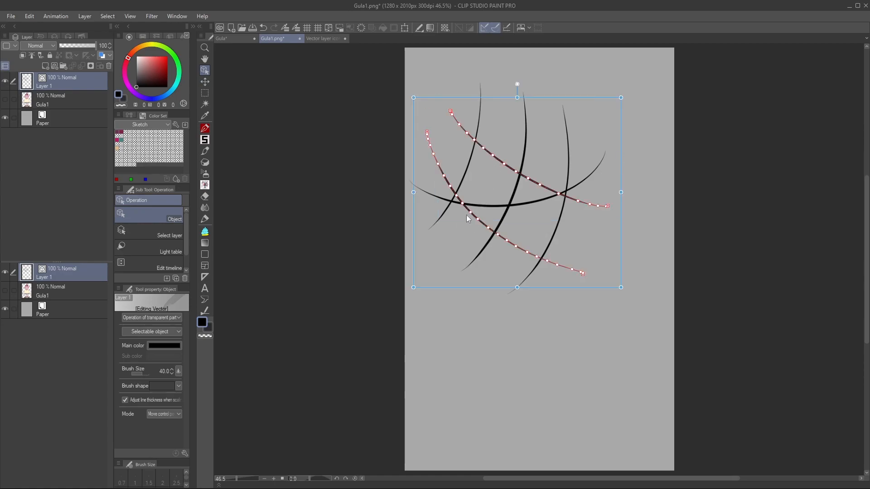
left_click(204, 323)
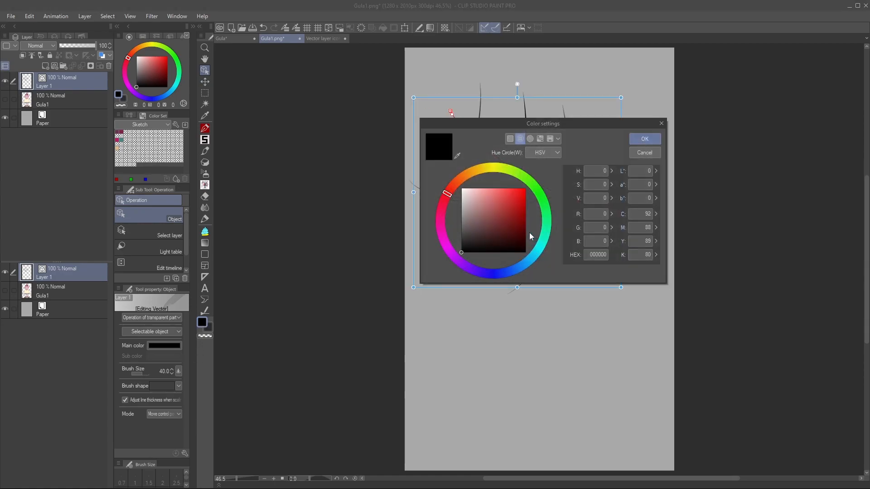
left_click(521, 193)
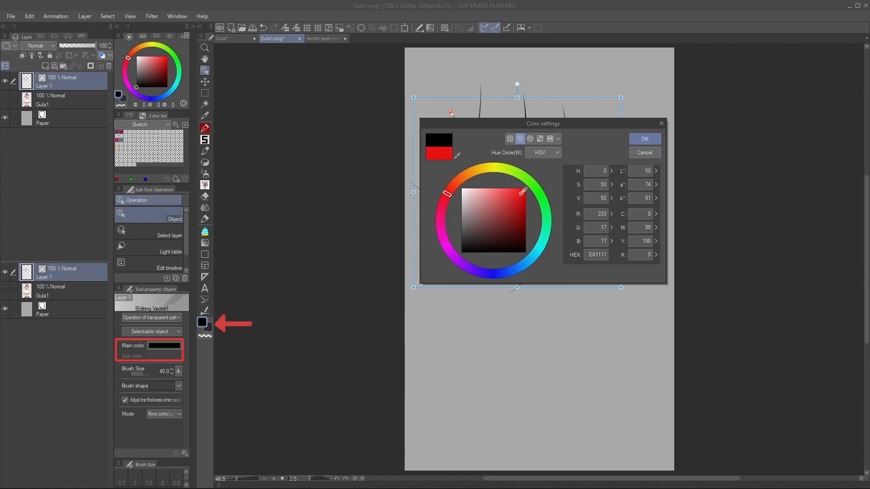
left_click(647, 140)
Select the three roughly vertical curves together and recolour them cyan with hue 176, saturation 100 and value 100.
left_click(477, 134)
left_click(526, 129, "shift")
left_click(568, 137, "shift")
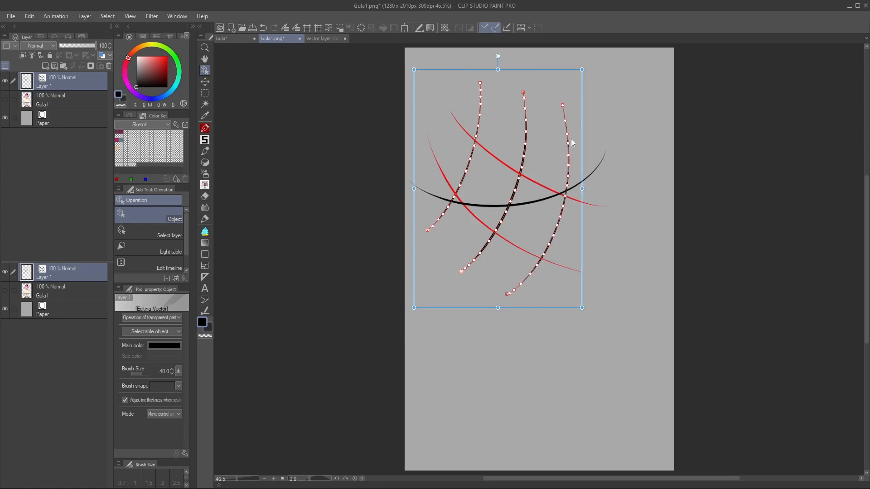
left_click(203, 323)
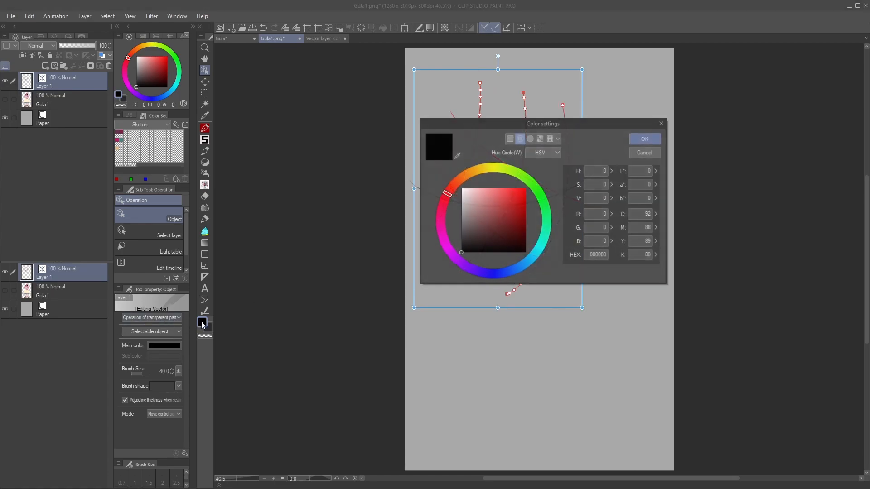
left_click(546, 243)
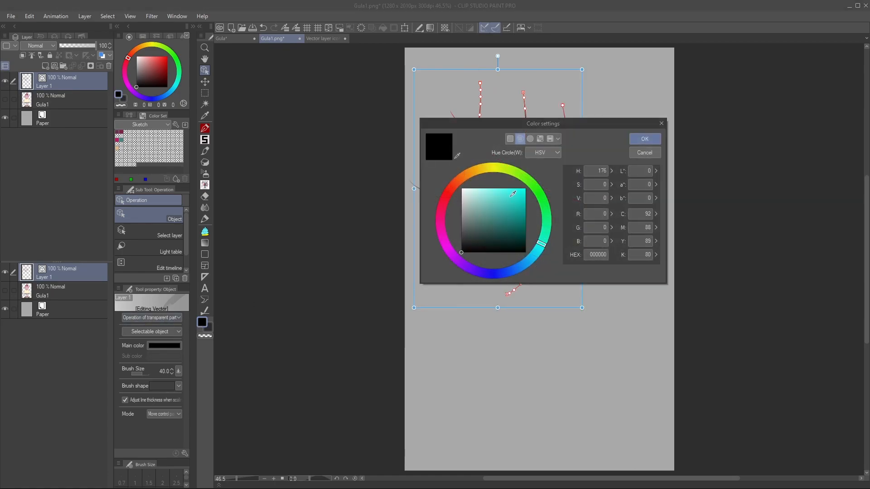
left_click(526, 188)
left_click(652, 139)
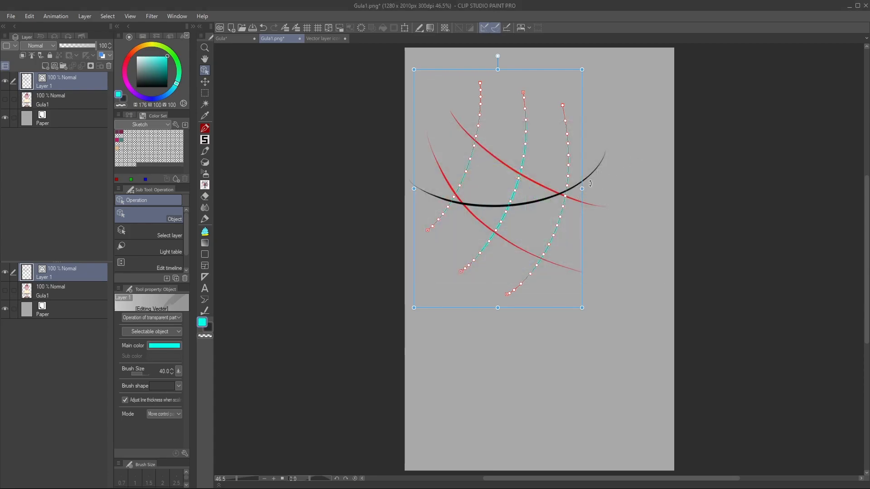
Recolour the remaining black, bowl-shaped curve bright green through its main color setting.
left_click(550, 197)
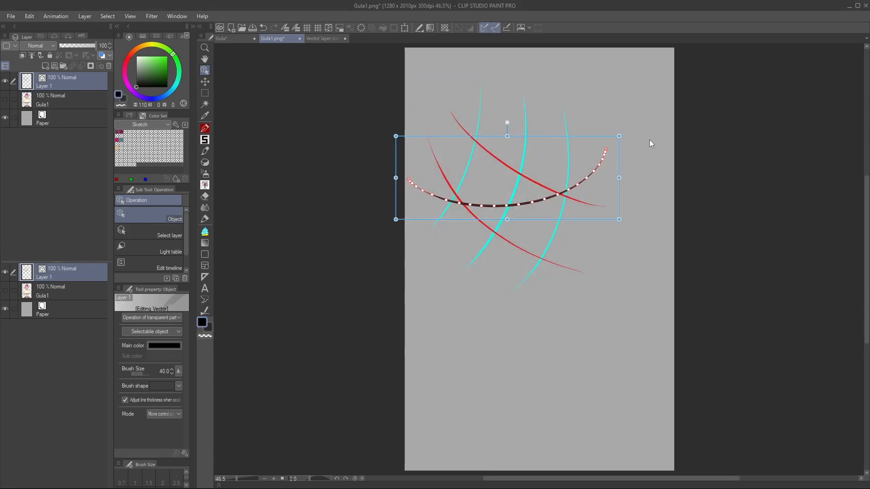
left_click(172, 346)
left_click(526, 190)
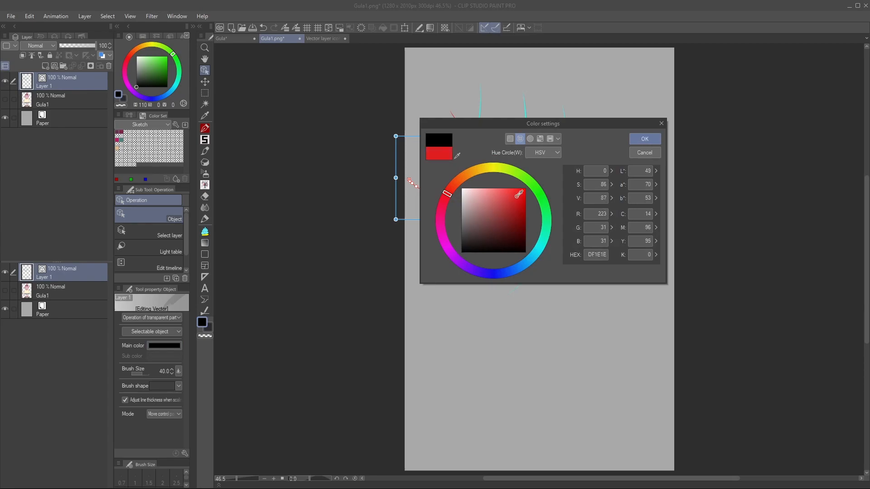
left_click(535, 186)
left_click(638, 139)
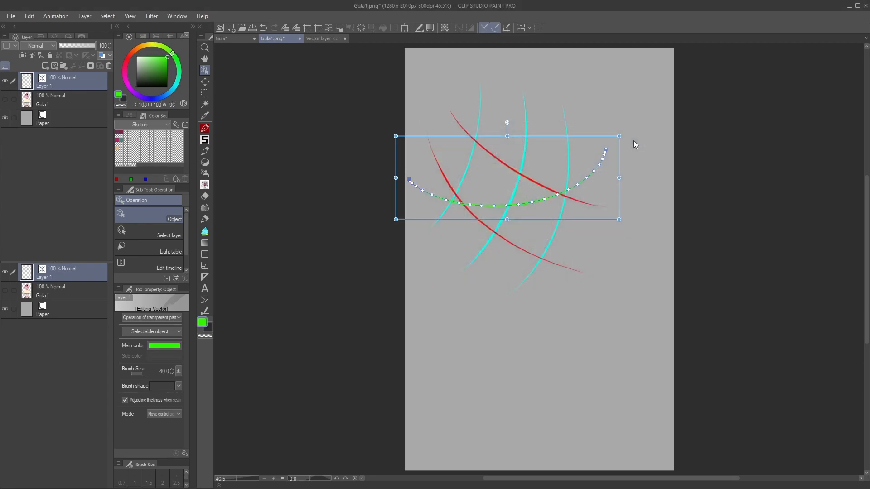
left_click(205, 82)
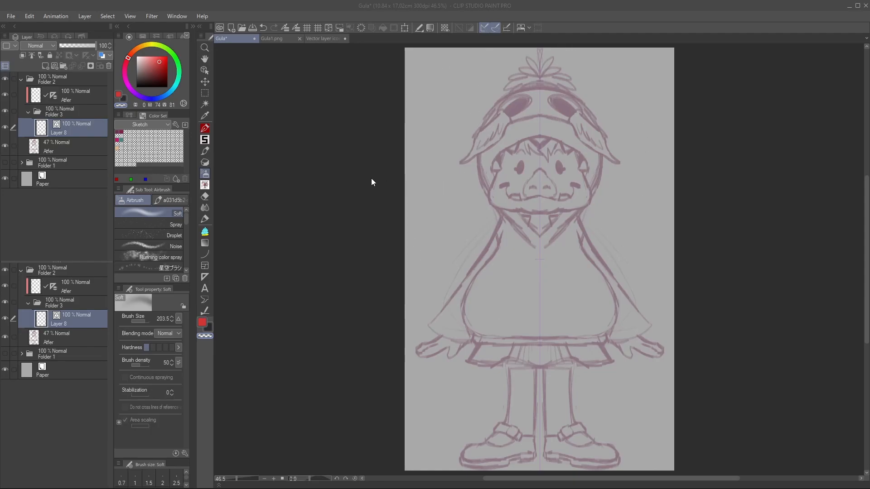
Choose the Symmetrical ruler with line symmetry, try a mirrored lineart stroke beside the hood in the Gula drawing, and undo it.
left_click(205, 277)
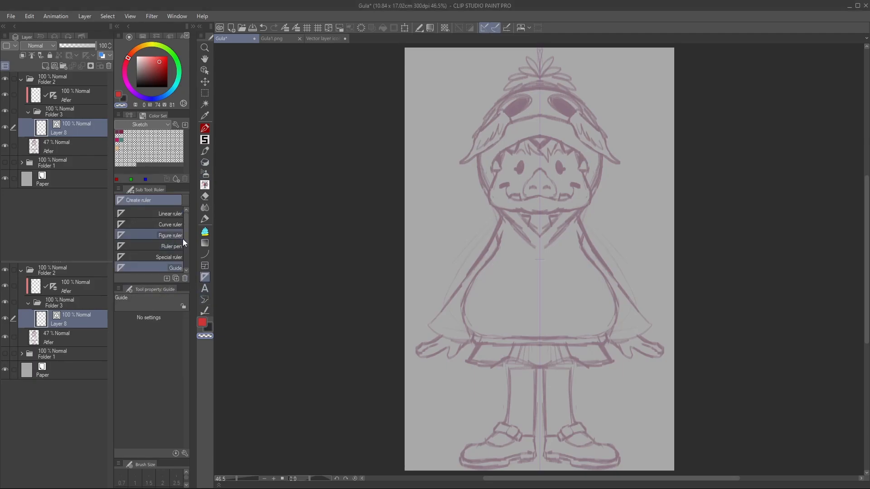
left_click(172, 252)
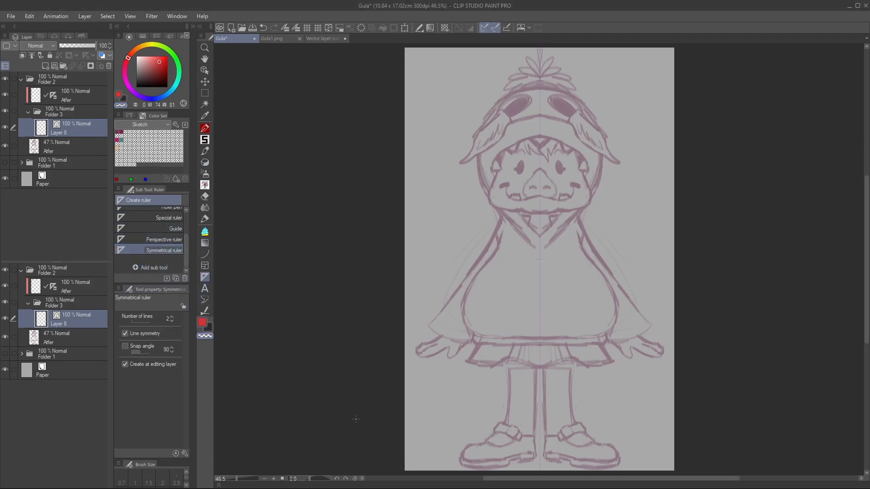
key("p")
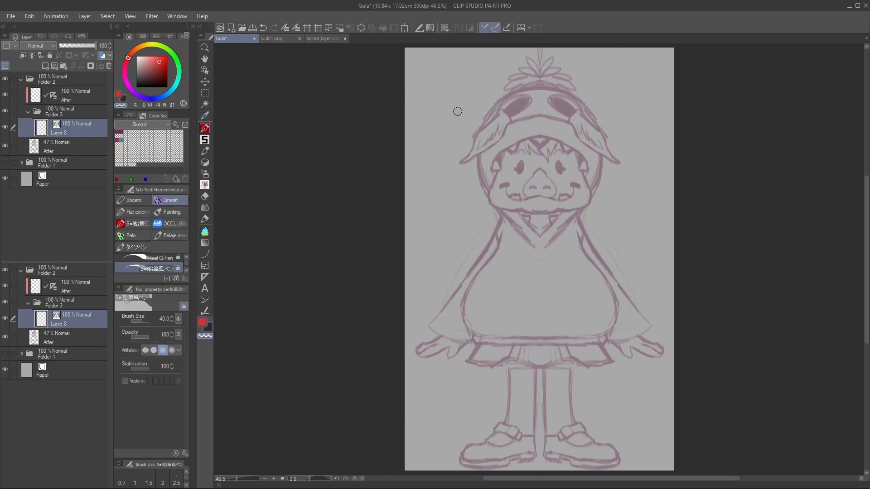
left_click(208, 328)
mouse_move(461, 93)
left_mouse_down()
mouse_move(457, 175)
mouse_move(420, 166)
left_mouse_up()
left_click(258, 27)
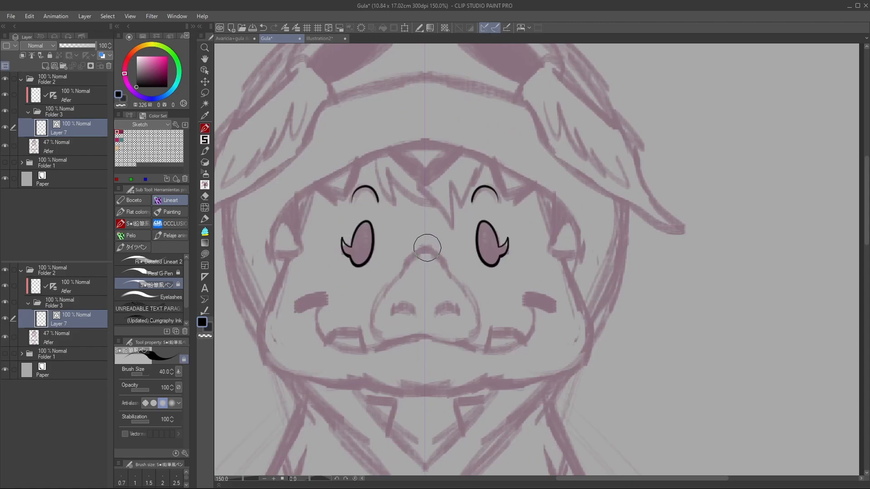
Ink the mirrored snout outline over the sketch on vector Layer 7 with the lineart pen at size 40.
mouse_move(454, 279)
left_mouse_down()
mouse_move(413, 245)
mouse_move(371, 310)
mouse_move(371, 327)
mouse_move(396, 338)
mouse_move(426, 336)
left_mouse_up()
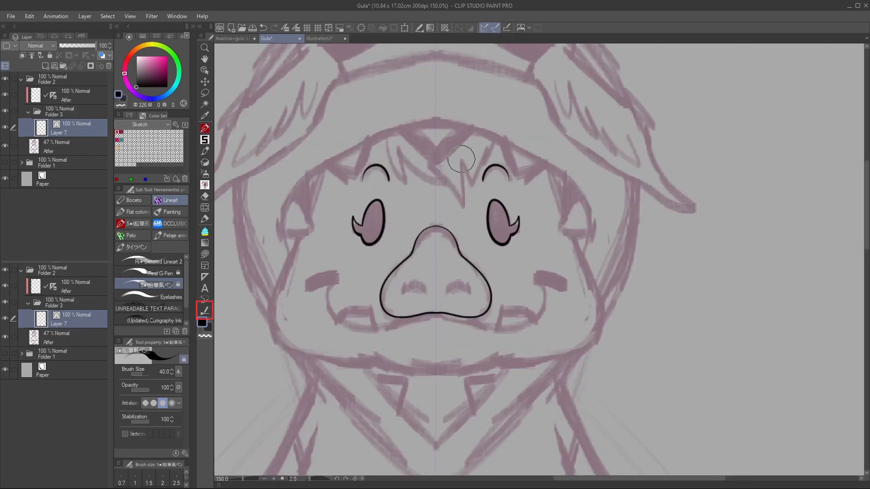
scroll(437, 262, "up", 1)
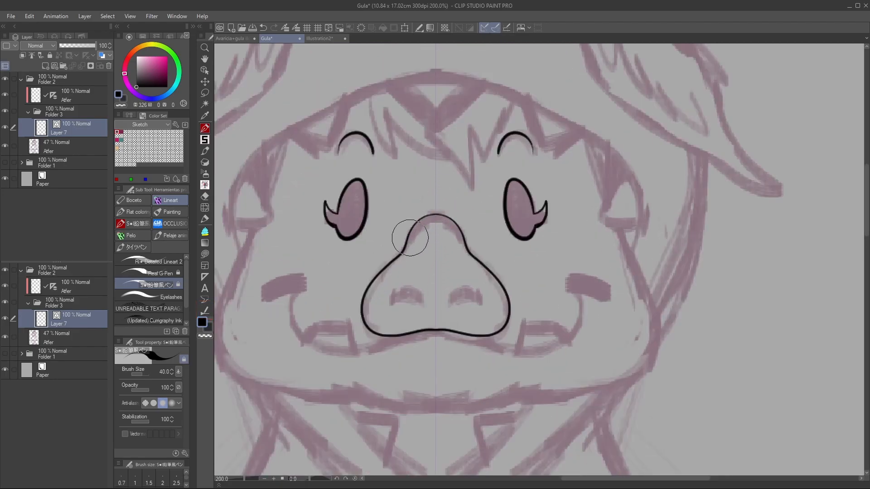
Thicken the snout's bottom line using Adjust line width at Thicken 1.0, and switch the tool's mode to Narrow.
left_click(204, 310)
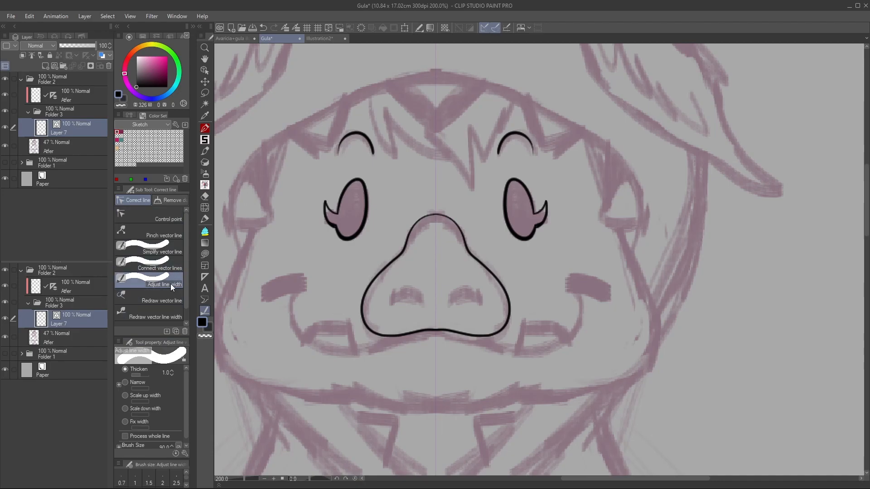
left_click_drag(185, 409, 186, 427)
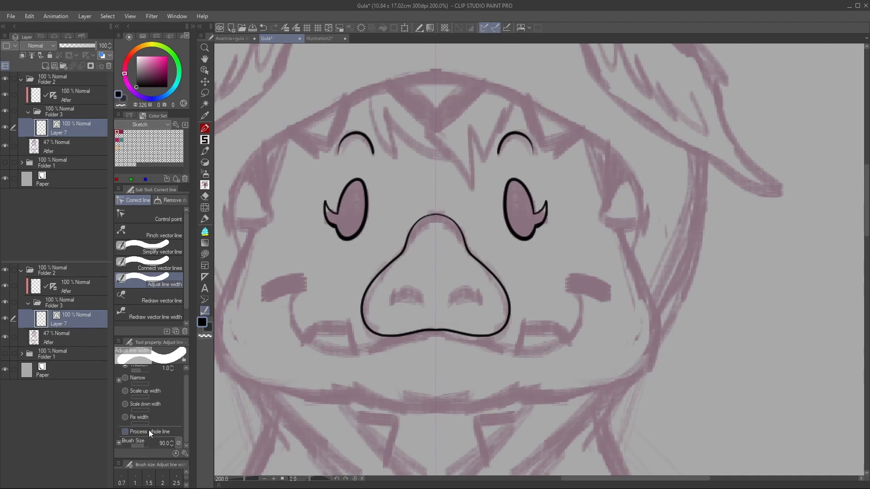
left_click(423, 332)
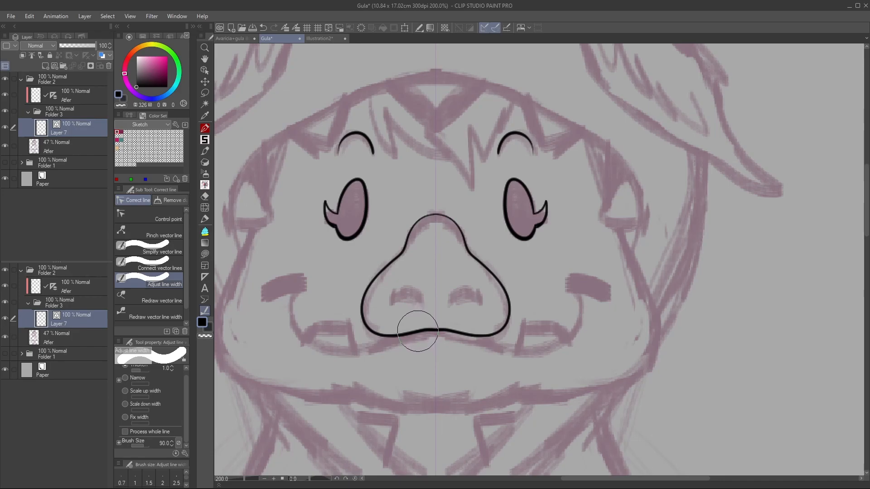
left_click(424, 327)
left_click(339, 241)
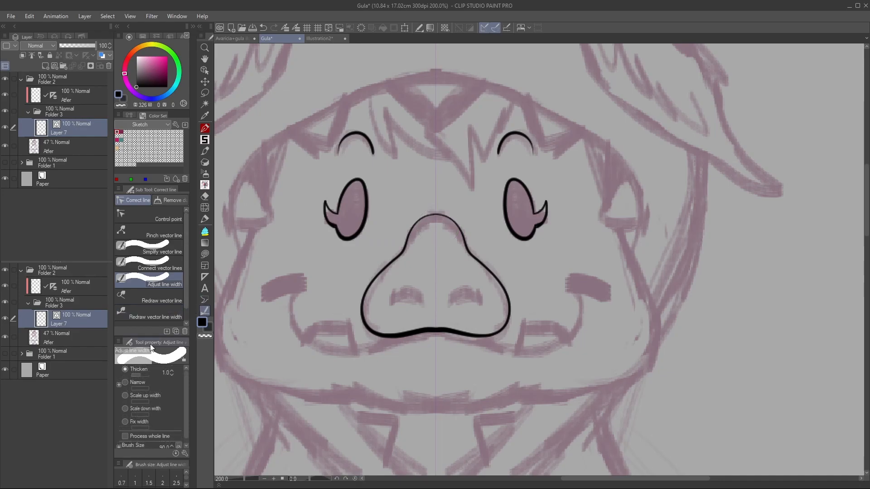
left_click(125, 382)
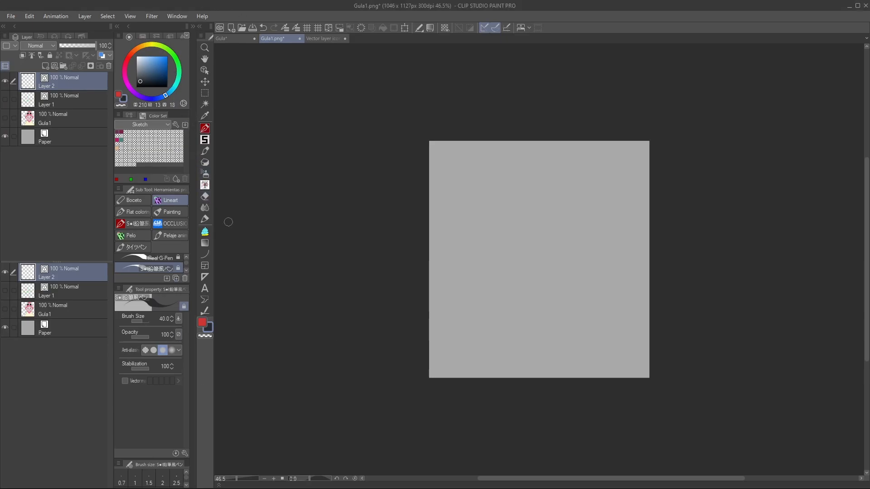
Draw a large circle crossed by four curves and a looping stroke on vector Layer 2 of Gula1.png.
mouse_move(590, 224)
left_mouse_down()
mouse_move(536, 184)
mouse_move(462, 254)
mouse_move(544, 319)
mouse_move(599, 245)
mouse_move(564, 179)
mouse_move(517, 233)
mouse_move(519, 343)
left_mouse_up()
mouse_move(611, 185)
left_mouse_down()
mouse_move(563, 229)
mouse_move(556, 350)
left_mouse_up()
mouse_move(616, 252)
left_mouse_down()
mouse_move(548, 256)
mouse_move(509, 206)
left_mouse_up()
mouse_move(483, 172)
left_mouse_down()
mouse_move(469, 216)
mouse_move(517, 277)
mouse_move(616, 283)
left_mouse_up()
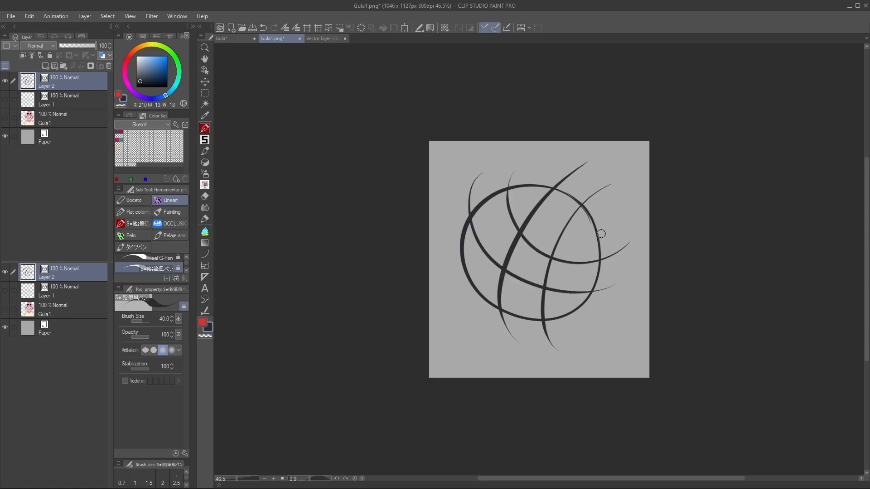
left_click_drag(574, 259, 580, 331)
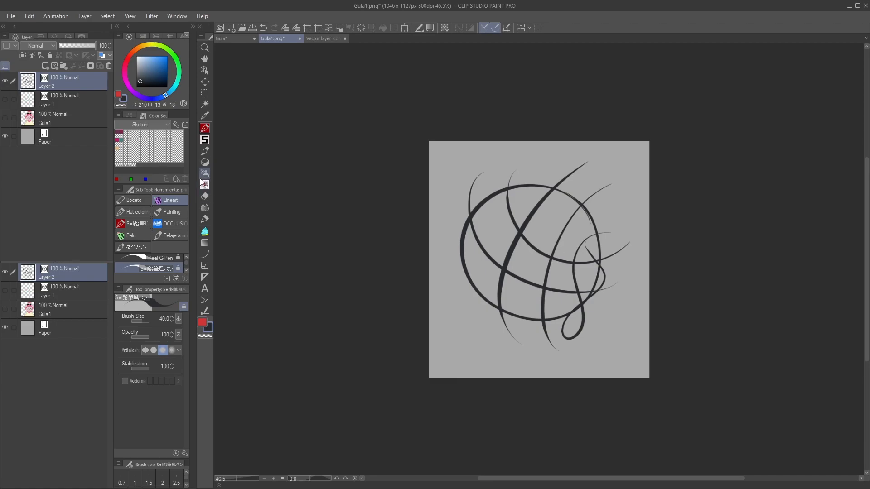
Set the Vector eraser to erase up to intersections and remove line segments inside the circle.
left_click(204, 196)
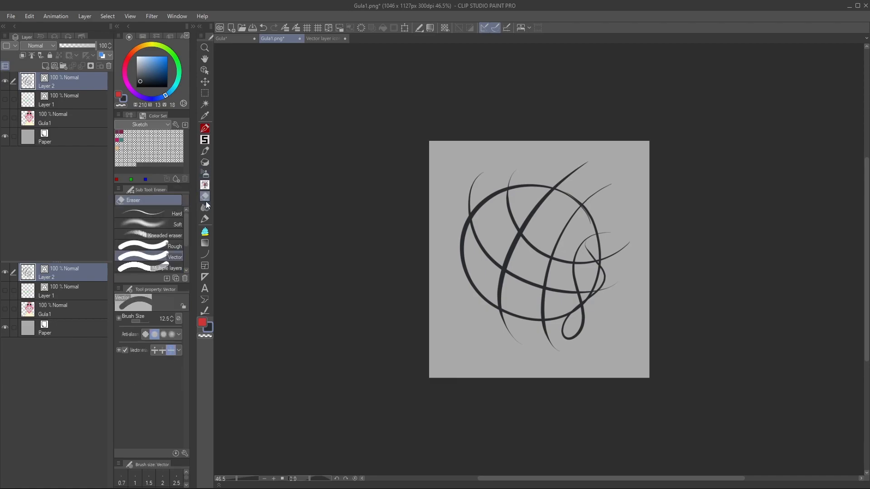
left_click(165, 351)
left_click_drag(592, 264, 590, 248)
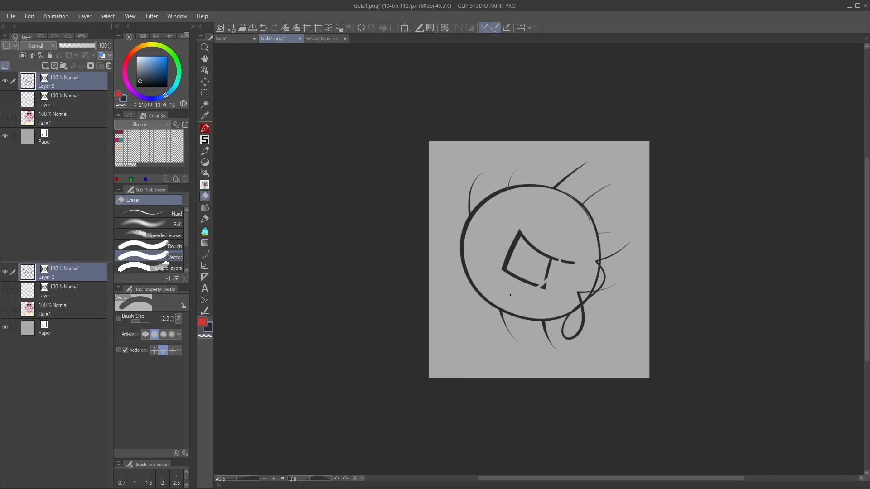
left_click_drag(536, 223, 518, 234)
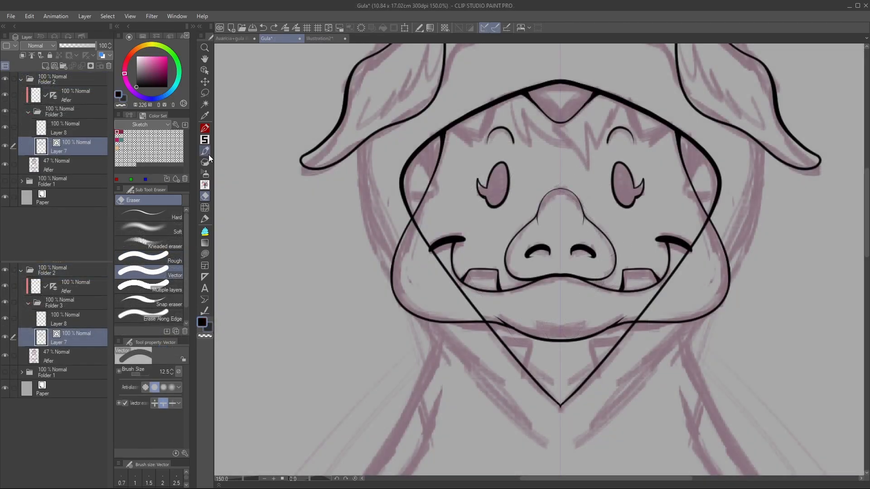
Delete Layer 8, which sits above vector Layer 7 in the Gula drawing.
left_click(72, 134)
left_click(100, 66)
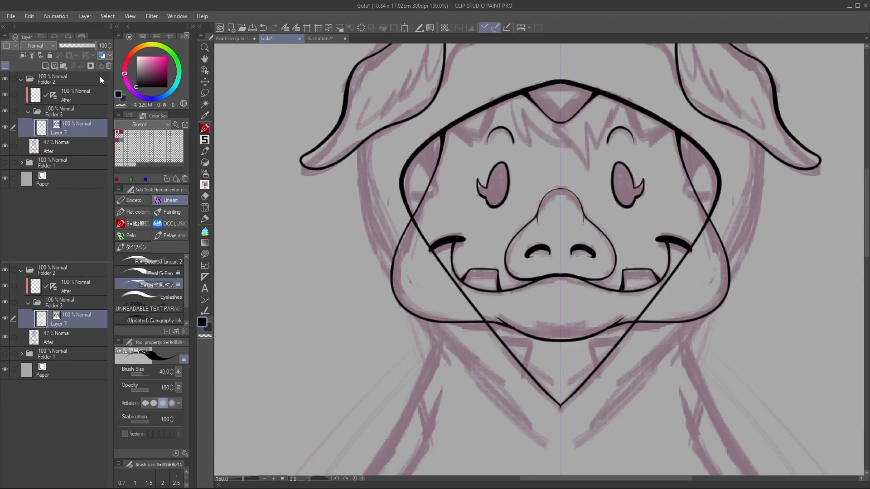
Erase the hood opening and collar lines that cross the pig's cheeks and jaw with the Vector eraser.
scroll(230, 145, "down", 4)
scroll(350, 151, "up", 4)
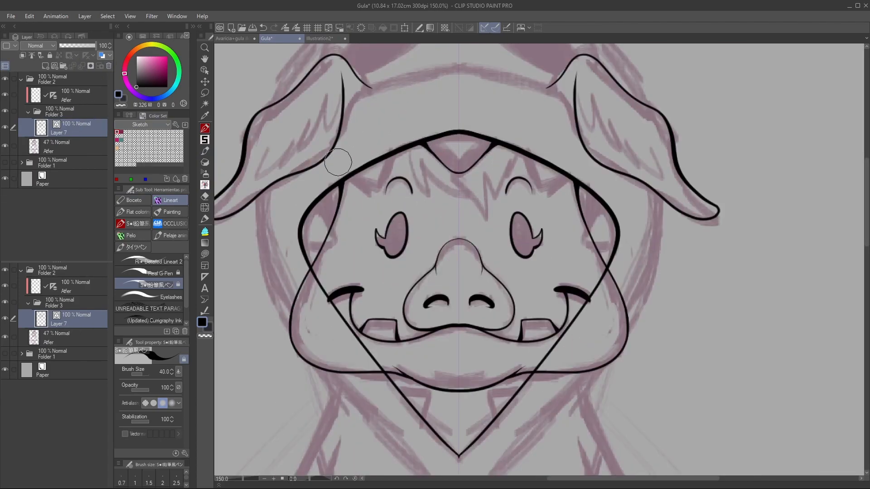
left_click(205, 196)
left_click(313, 275)
left_click(346, 324)
scroll(388, 142, "down", 1)
Ink the hood brim, the upper teeth and the hair fringe over the sketch with the lineart pen.
key("p")
scroll(388, 142, "down", 1)
scroll(438, 145, "up", 3)
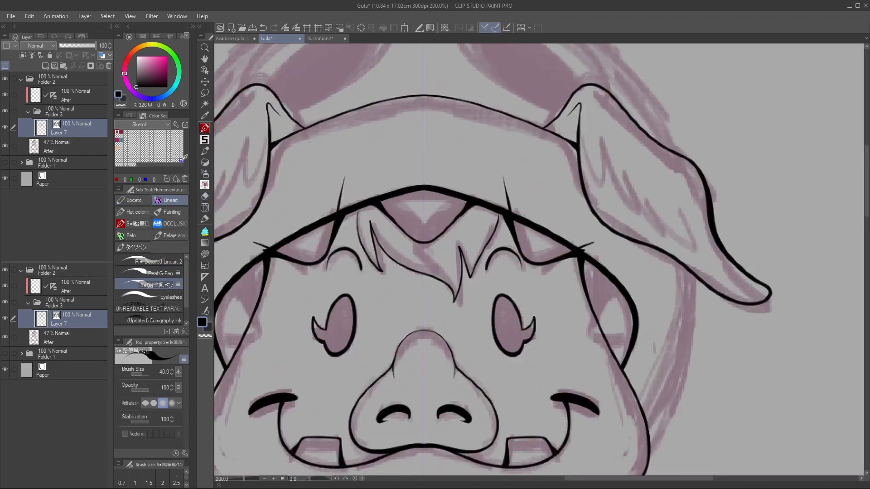
Erase the tooth line ends that overshoot the upper edge of the hood opening with the Vector eraser.
left_click(205, 196)
left_click(337, 195)
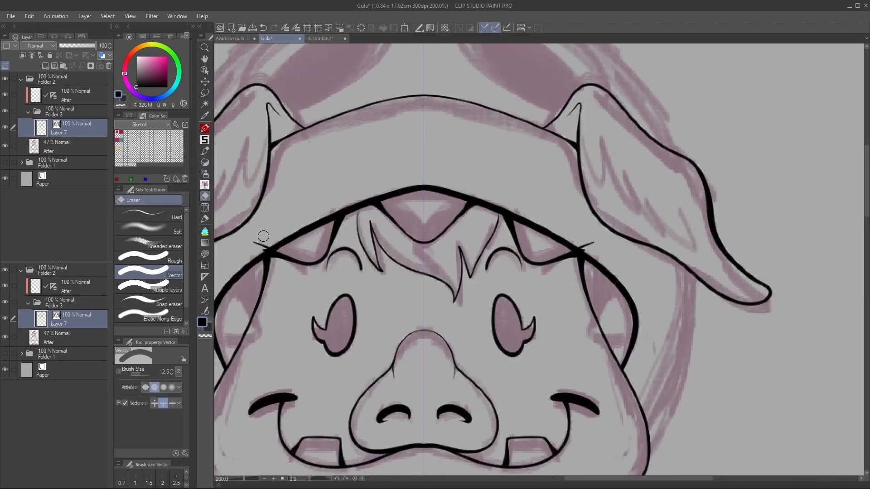
scroll(250, 246, "up", 1)
scroll(268, 231, "down", 3)
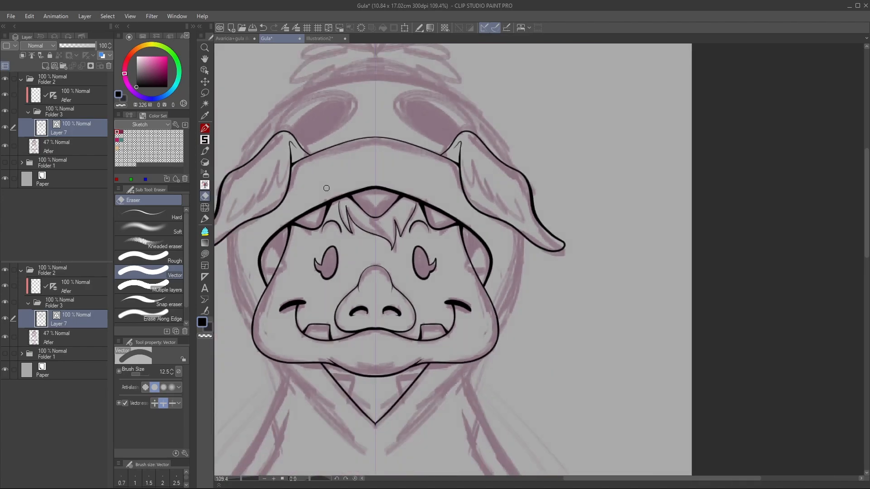
Ink the side teeth, hood sides and collar lines, and erase the tooth lines that overshoot the hood opening.
key("p")
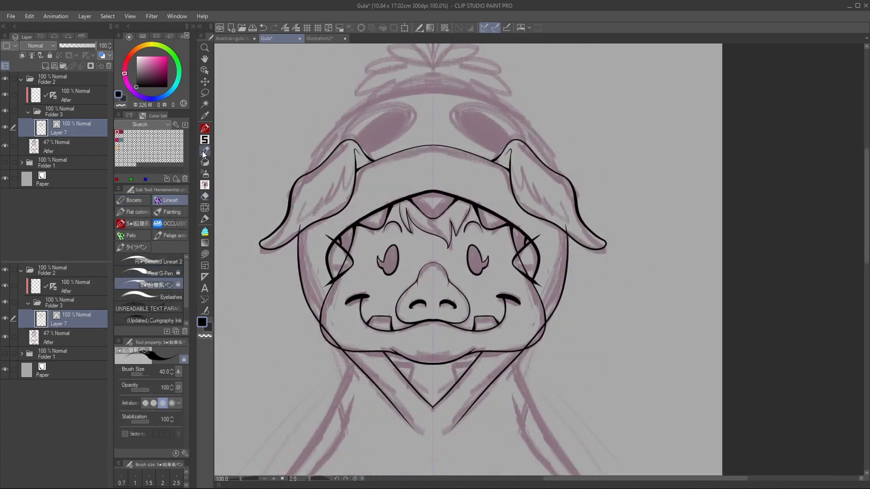
left_click(205, 196)
scroll(339, 263, "up", 2)
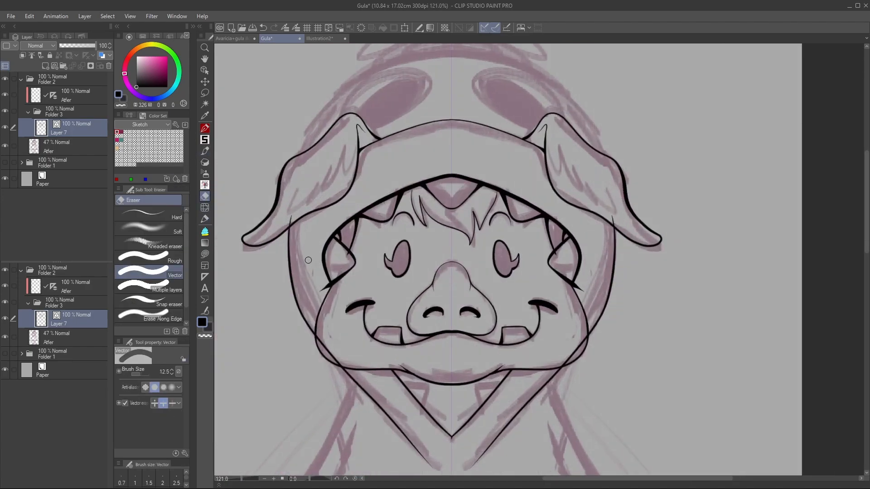
scroll(344, 257, "up", 4)
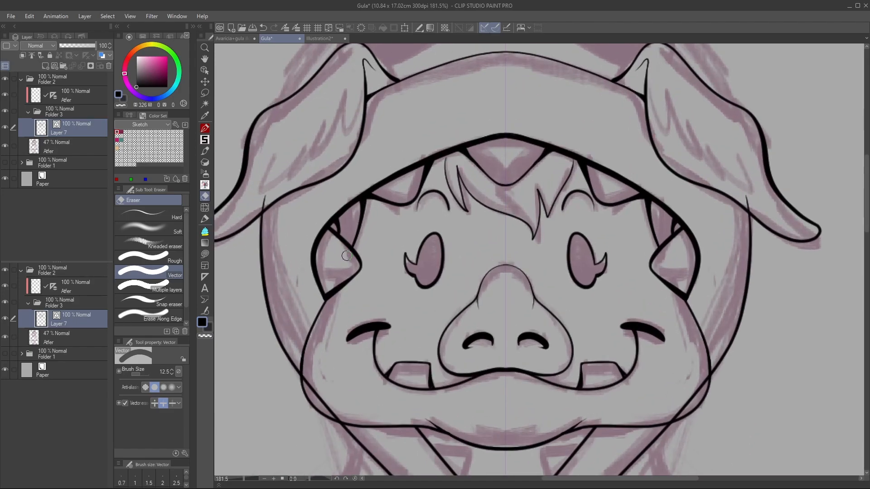
scroll(341, 259, "down", 3)
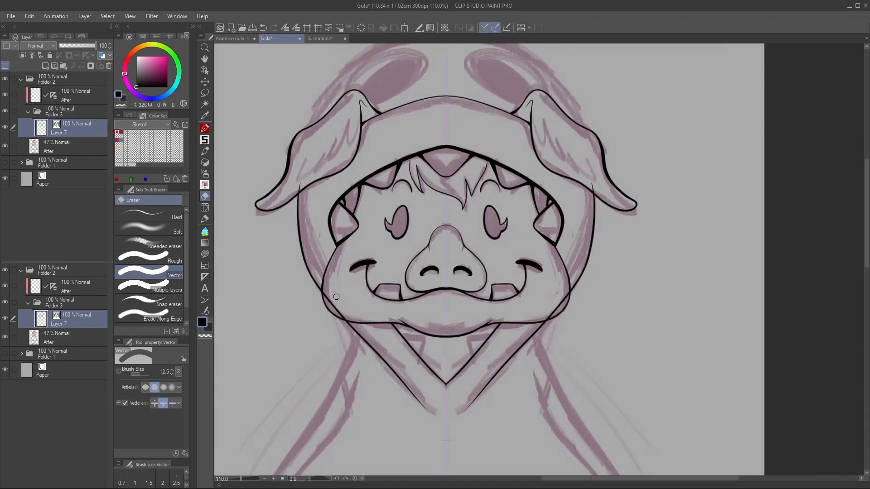
Erase the ribbing strokes that stick out past the sweater's hem band with the Vector eraser.
scroll(330, 306, "down", 4)
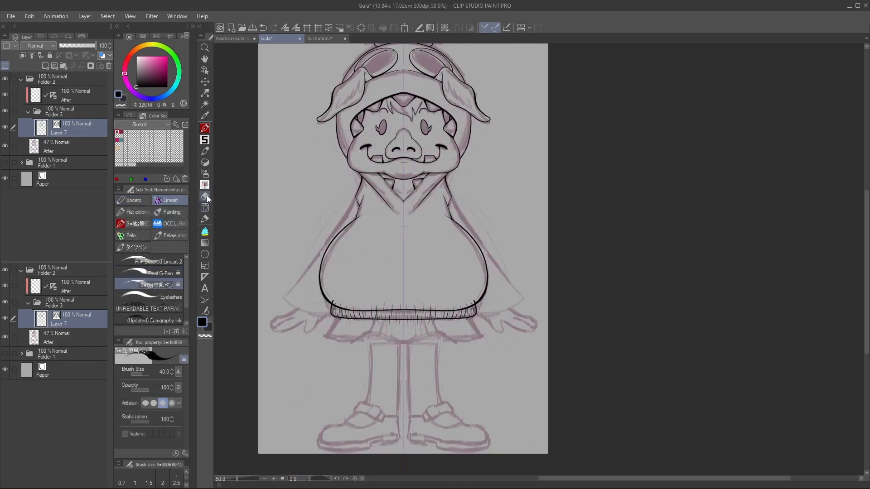
scroll(404, 281, "up", 2)
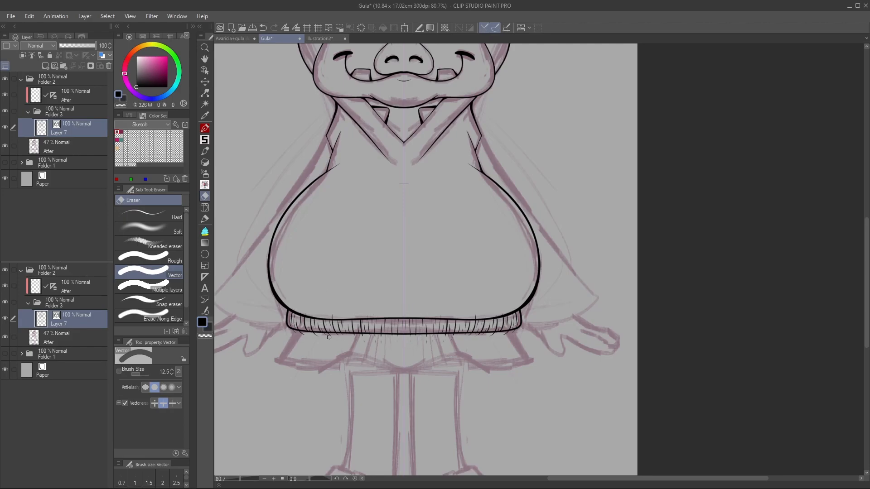
scroll(315, 318, "up", 1)
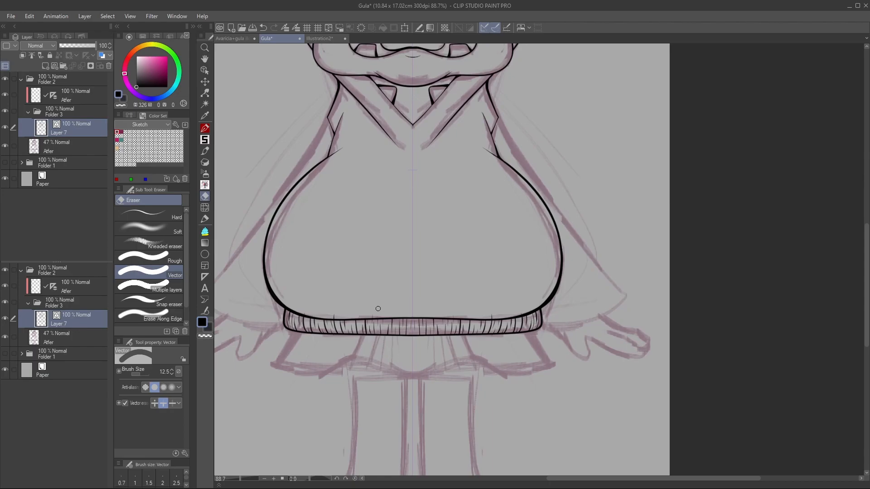
Try to move the left oval on top of the hood with the Object tool, and undo its moves.
scroll(488, 300, "up", 1)
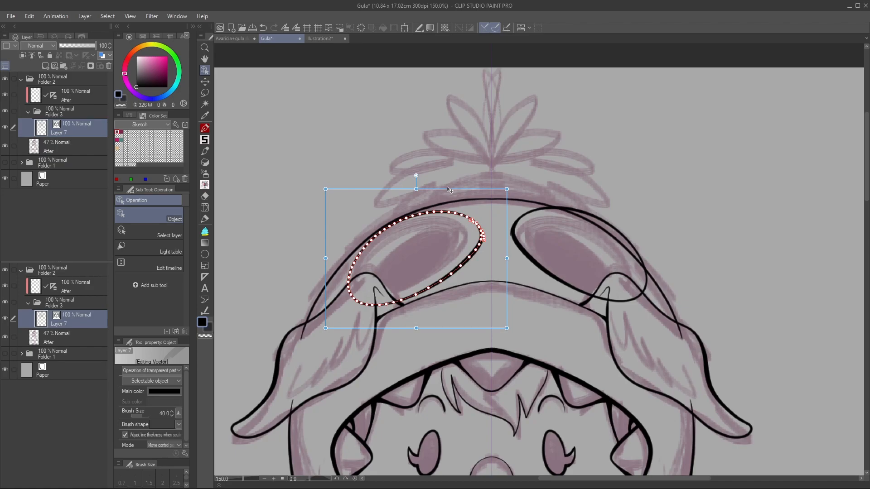
mouse_move(450, 190)
left_mouse_down()
mouse_move(450, 204)
mouse_move(448, 191)
left_mouse_up()
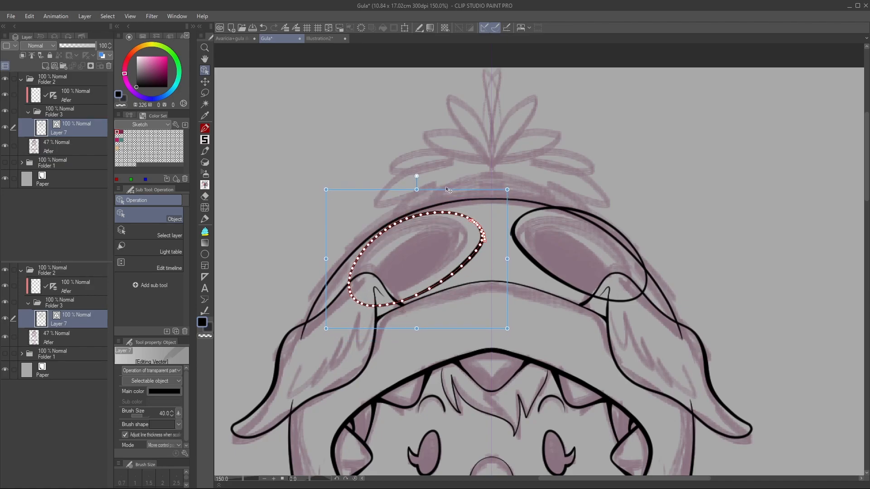
left_click(263, 28)
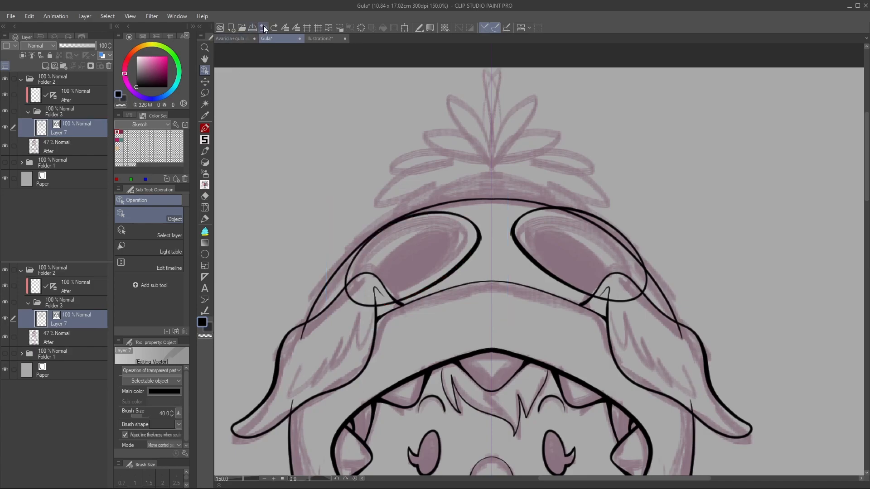
left_click(263, 27)
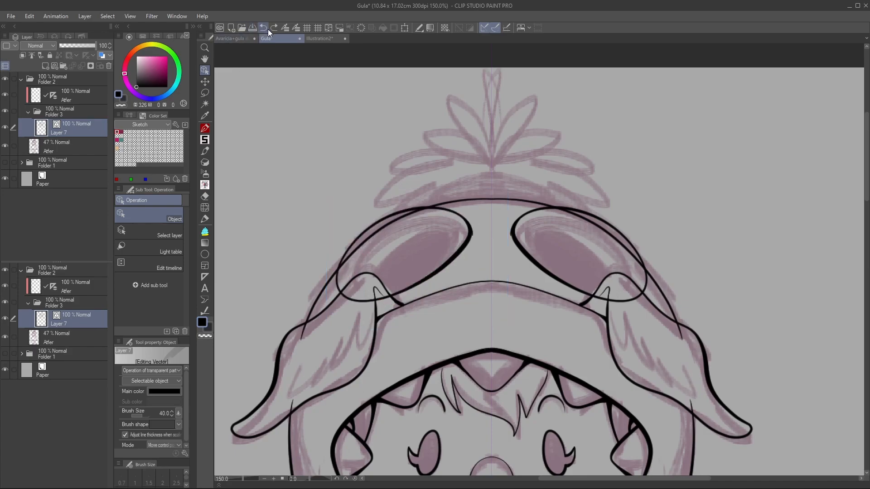
Pull the oval lines on top of the hood symmetrically with the Symmetry Move Vector tool.
left_click(205, 92)
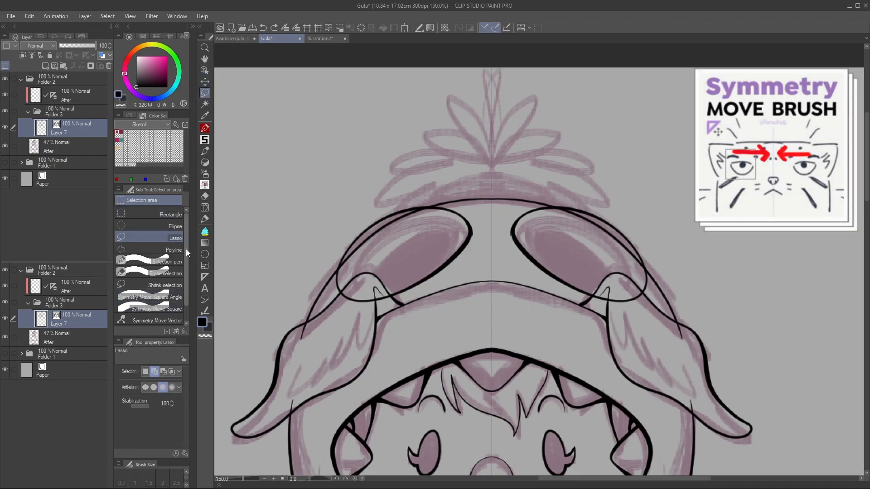
left_click(156, 287)
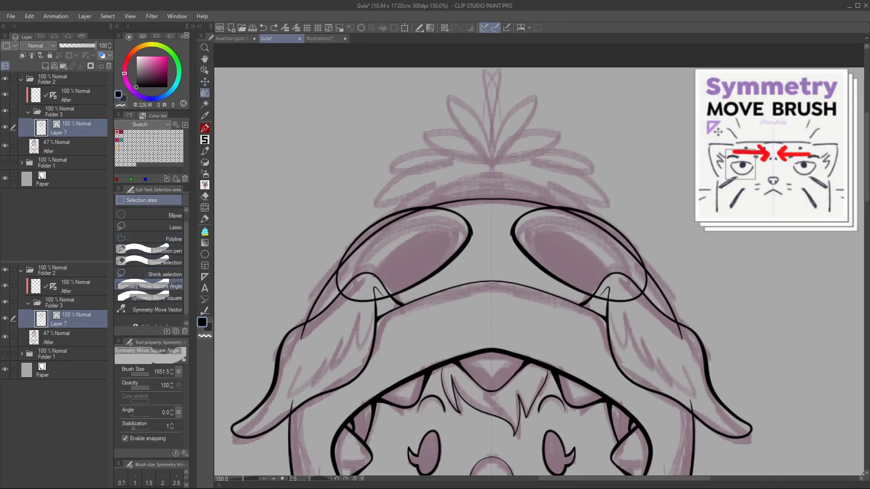
left_click(156, 297)
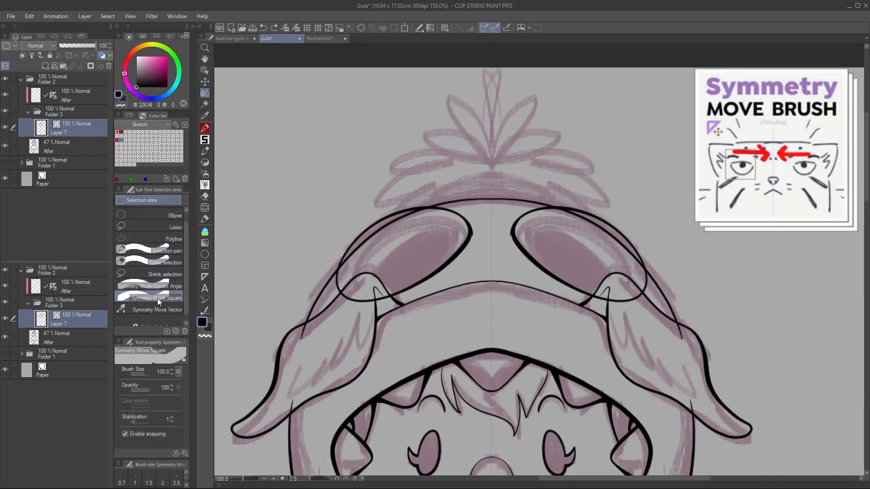
left_click(159, 309)
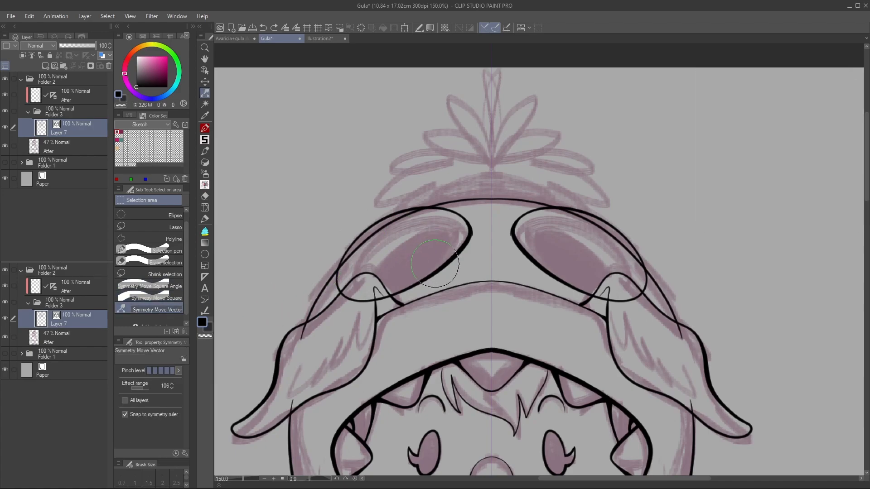
left_click_drag(434, 245, 447, 259)
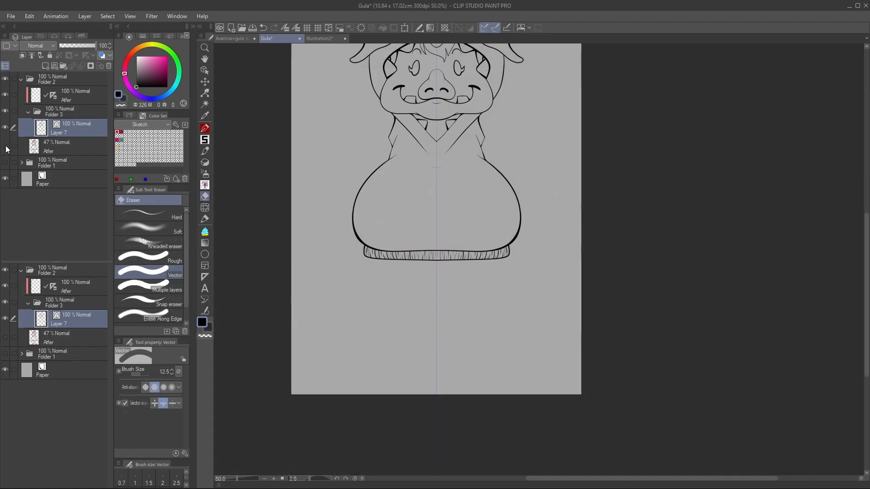
Show the sketch layer under the line art again and return to the Lineart pen.
left_click(6, 146)
key("p")
scroll(380, 195, "up", 2)
scroll(381, 192, "down", 4)
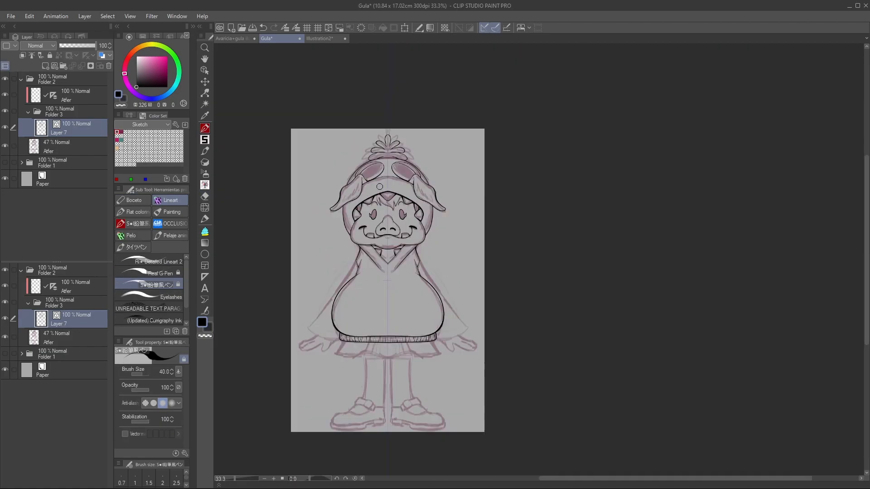
scroll(378, 200, "up", 6)
left_click_drag(376, 210, 405, 173)
mouse_move(372, 394)
left_mouse_down()
mouse_move(271, 355)
mouse_move(390, 199)
mouse_move(406, 159)
left_mouse_up()
key("ctrl+z")
key("ctrl+z")
key("ctrl+z")
Ink the outer edges and curved hems of the wide sleeves along the sketch.
mouse_move(448, 136)
left_mouse_down()
mouse_move(300, 336)
mouse_move(387, 372)
left_mouse_up()
left_click_drag(387, 372, 381, 274)
scroll(381, 275, "up", 5)
scroll(418, 301, "down", 7)
scroll(495, 217, "up", 6)
scroll(409, 340, "down", 5)
Ink the thumb and fingers of the hands emerging from under the sleeve hems.
mouse_move(489, 248)
left_mouse_down()
mouse_move(433, 320)
mouse_move(405, 316)
left_mouse_up()
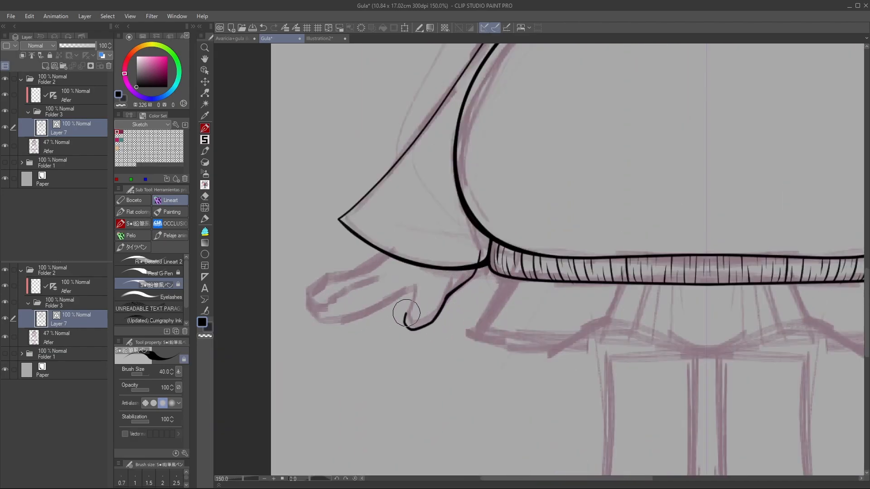
scroll(377, 262, "up", 1)
left_click_drag(428, 226, 397, 262)
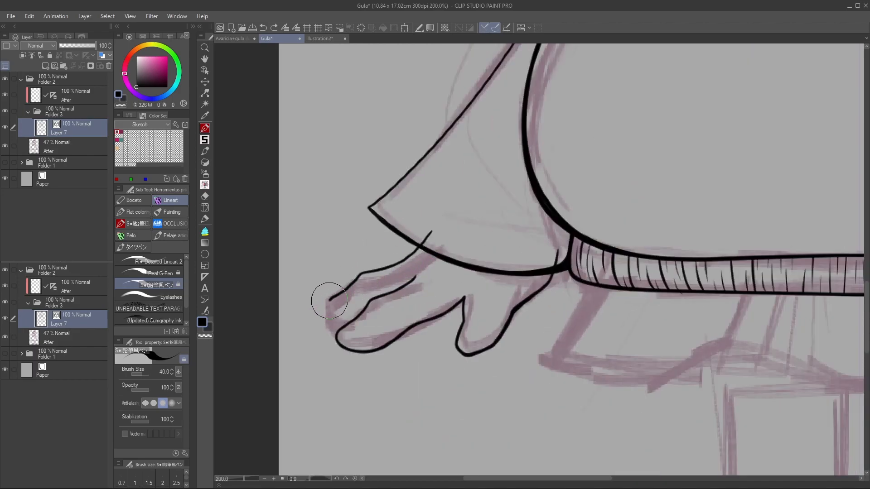
scroll(330, 298, "down", 4)
scroll(317, 287, "up", 6)
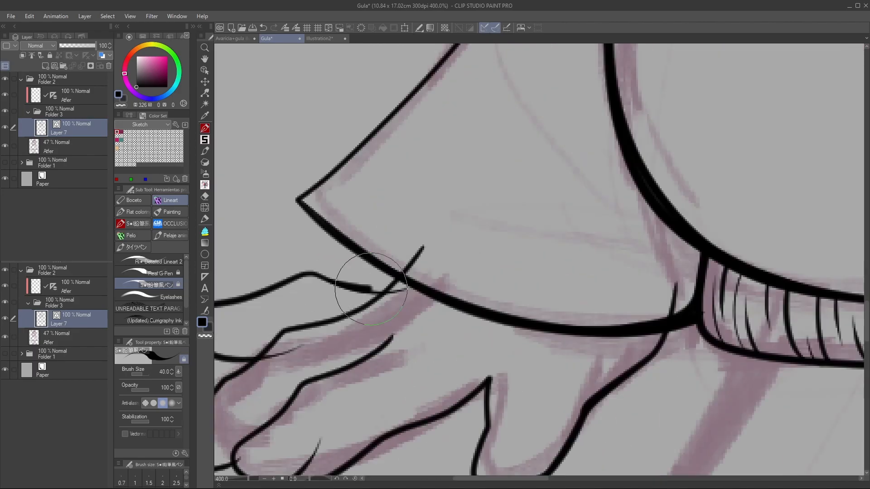
scroll(360, 288, "down", 4)
scroll(295, 272, "up", 6)
scroll(259, 279, "down", 6)
scroll(257, 357, "up", 1)
Erase the hand line ends that overshoot into the sleeves with the Vector eraser, and hide the sketch layer.
key("e")
scroll(269, 376, "down", 3)
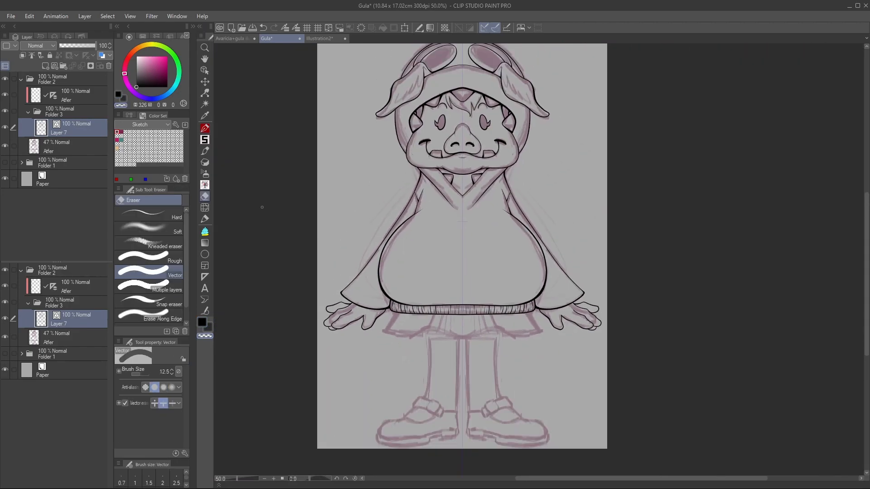
scroll(256, 218, "down", 3)
scroll(322, 295, "up", 5)
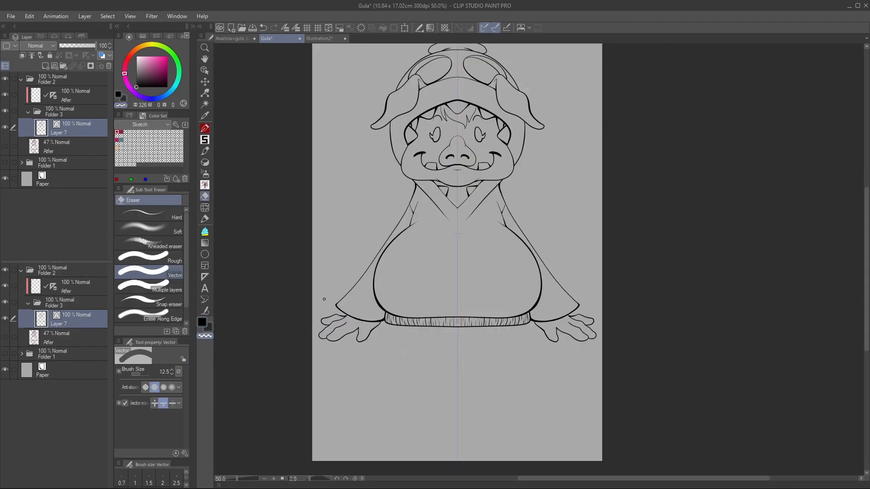
Refine the finger lines of the hands with the Lineart pen.
scroll(317, 290, "up", 3)
scroll(274, 333, "down", 1)
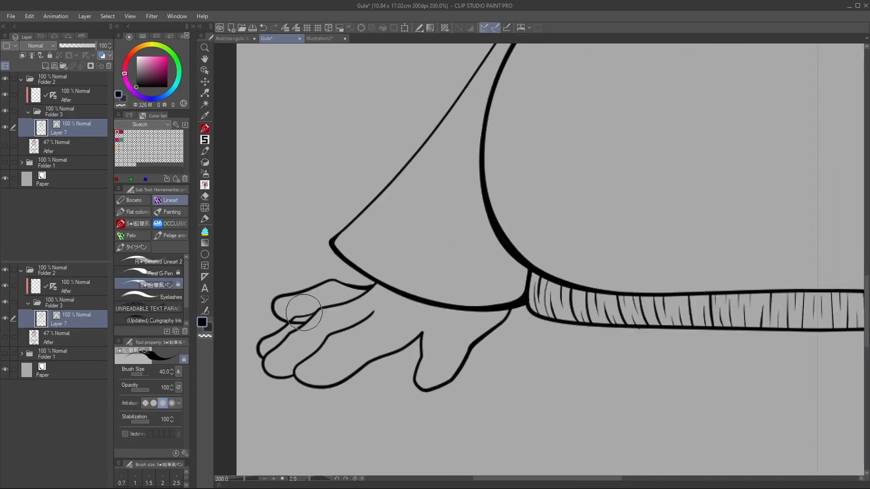
scroll(286, 334, "up", 3)
scroll(289, 333, "down", 4)
key("p")
scroll(330, 253, "up", 5)
scroll(330, 252, "down", 6)
key("ctrl+s")
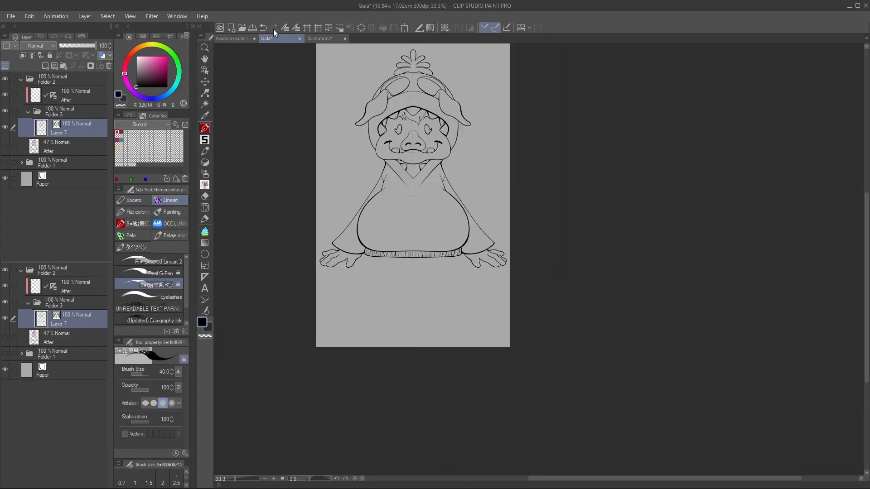
Show the sketch layer again and ink the skirt's flared sides and wavy lower edge.
left_click(5, 145)
scroll(327, 298, "down", 5)
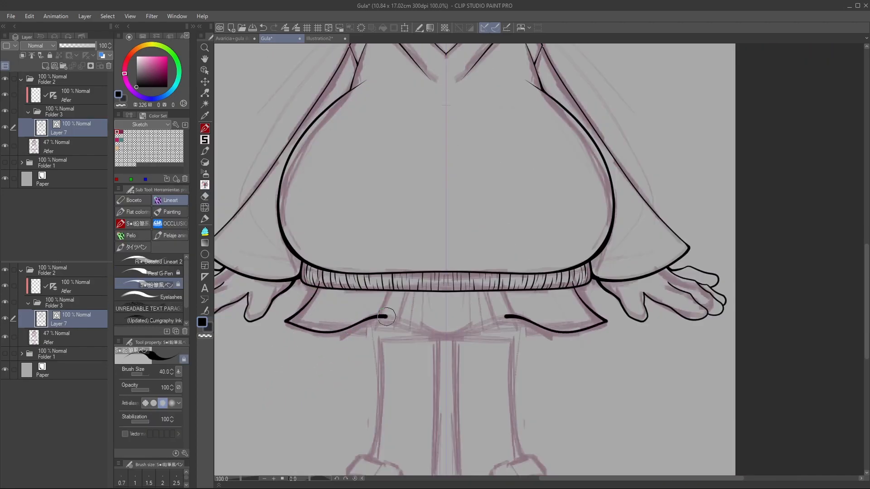
scroll(379, 316, "down", 3)
scroll(314, 322, "up", 8)
scroll(369, 240, "down", 5)
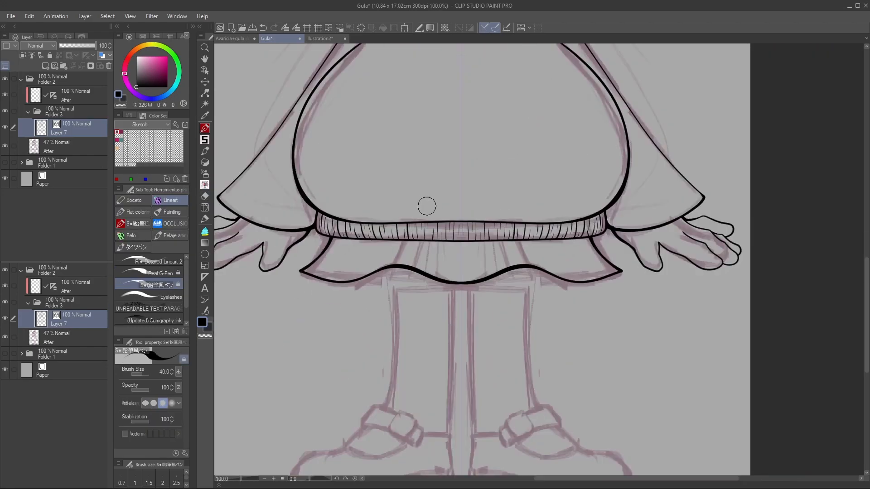
Ink the short curved skirt folds hanging from the sweater's hem band.
scroll(425, 202, "up", 6)
scroll(359, 281, "down", 4)
scroll(373, 242, "down", 3)
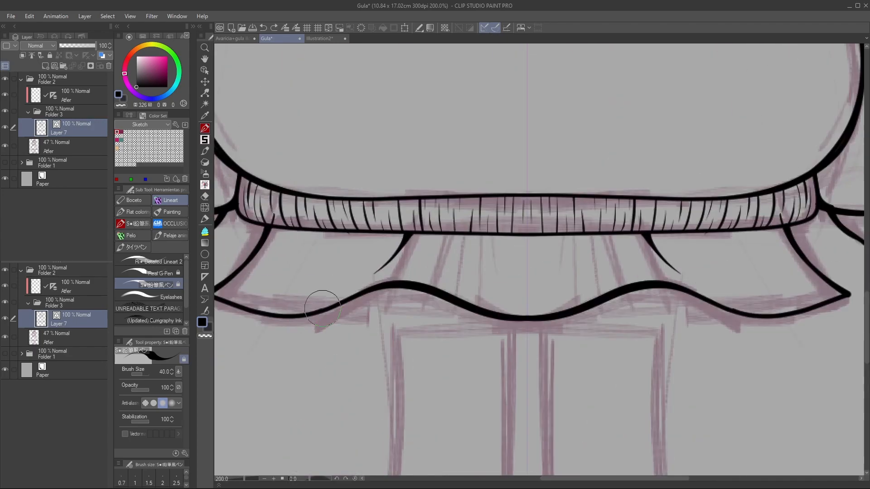
Ink the tapered folds rising from the skirt's wavy edge, and clean up the fold lines by erasing.
scroll(339, 280, "up", 5)
scroll(417, 209, "down", 5)
scroll(418, 208, "up", 4)
scroll(408, 253, "down", 3)
scroll(396, 295, "up", 6)
scroll(317, 308, "down", 6)
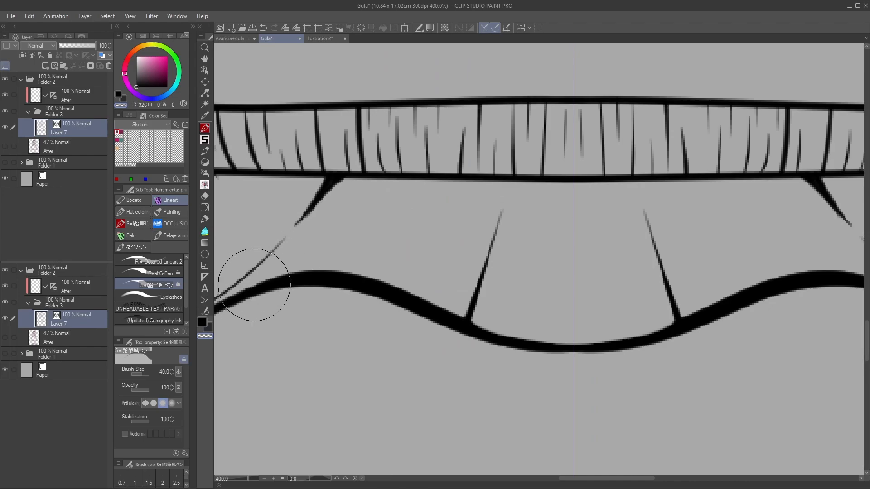
scroll(385, 181, "up", 3)
key("e")
scroll(385, 160, "down", 2)
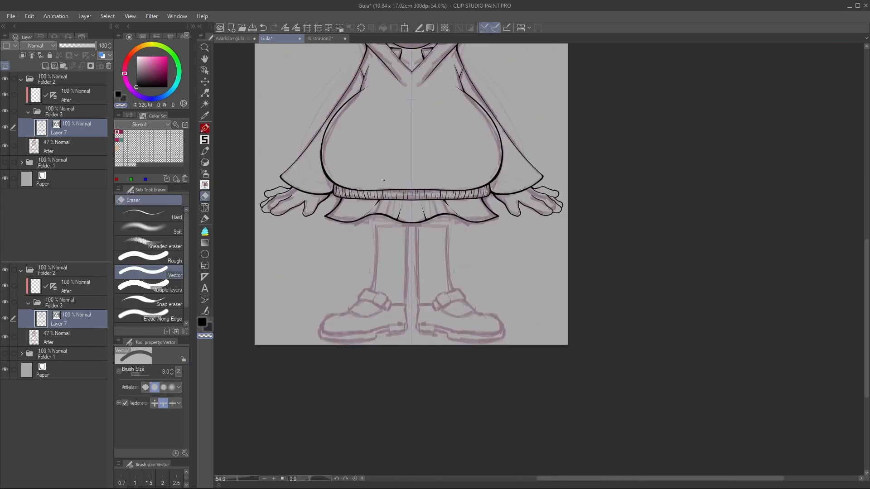
Ink the outer and inner outlines of both legs from the skirt down to the shoes.
key("p")
scroll(380, 233, "up", 4)
scroll(368, 251, "up", 3)
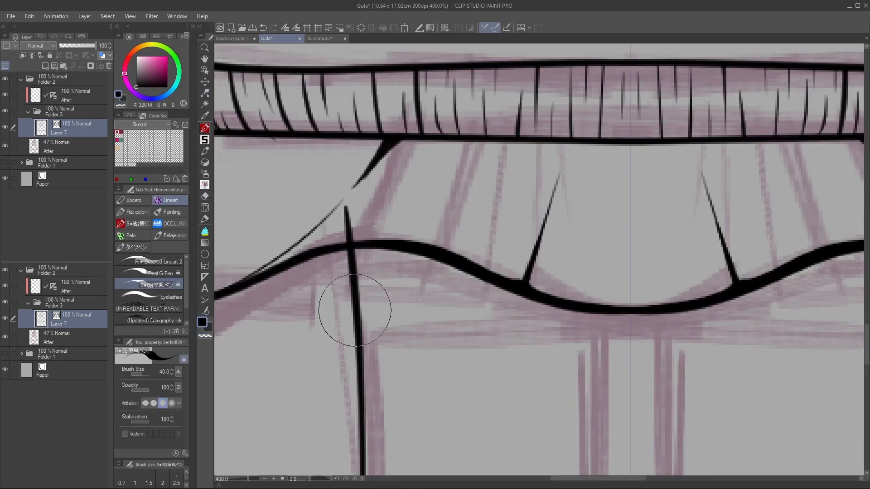
scroll(337, 252, "down", 4)
scroll(326, 213, "up", 3)
scroll(326, 212, "down", 3)
scroll(398, 141, "up", 2)
scroll(399, 141, "down", 3)
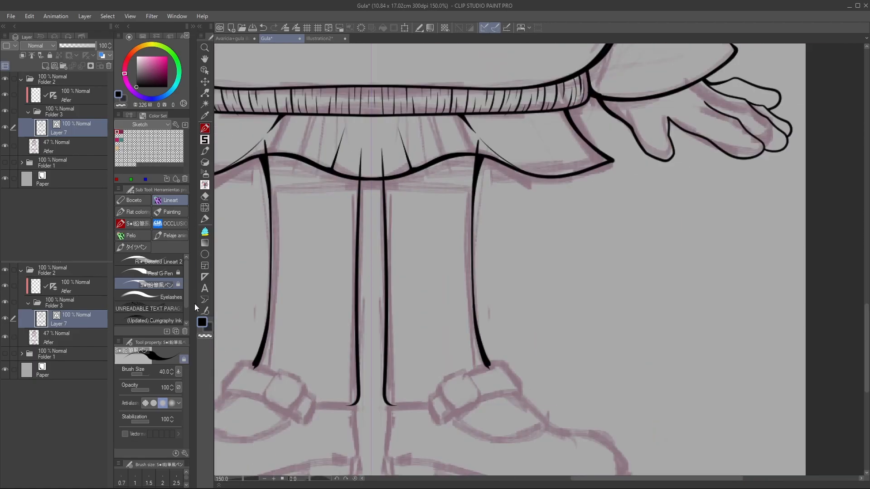
Ink the shoe straps' edges across the ankles, and erase the leg line ends that overshoot them.
key("p")
scroll(361, 297, "down", 3)
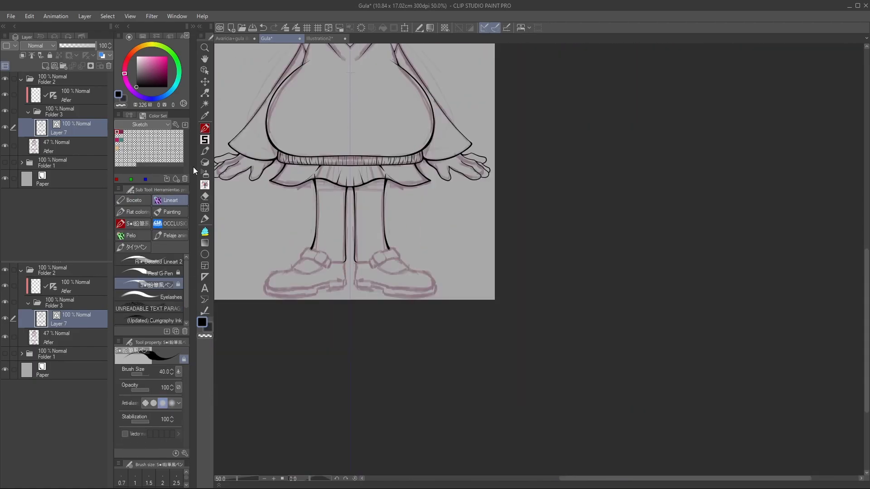
scroll(307, 246, "up", 3)
scroll(293, 304, "up", 2)
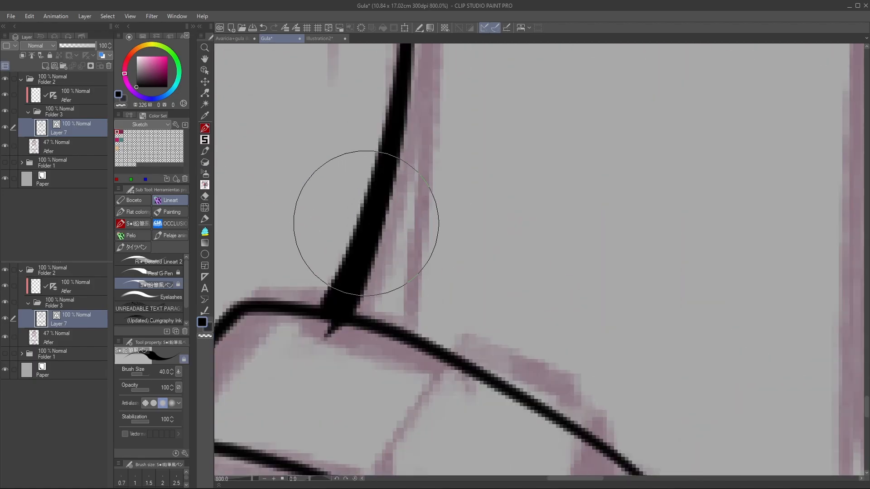
key("e")
scroll(368, 210, "down", 5)
scroll(331, 130, "up", 1)
Ink the shoes' strap ends, ankle openings and inner sides, erasing stray line ends with the Vector eraser.
key("p")
scroll(331, 131, "down", 2)
scroll(344, 324, "up", 4)
scroll(449, 345, "up", 4)
scroll(398, 194, "down", 2)
scroll(449, 194, "down", 4)
scroll(407, 247, "up", 4)
scroll(407, 247, "down", 5)
scroll(395, 249, "up", 2)
scroll(407, 249, "up", 4)
scroll(466, 220, "down", 3)
scroll(474, 339, "up", 3)
scroll(475, 278, "down", 2)
key("e")
scroll(475, 278, "up", 3)
key("p")
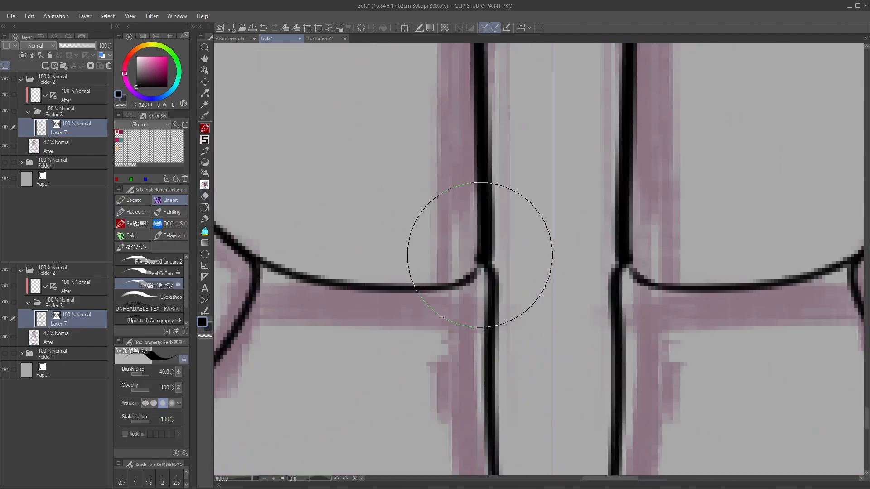
Ink the inner frame and prong of the shoe buckles, and erase the overshooting line end inside the frame.
scroll(491, 269, "down", 6)
scroll(326, 271, "up", 5)
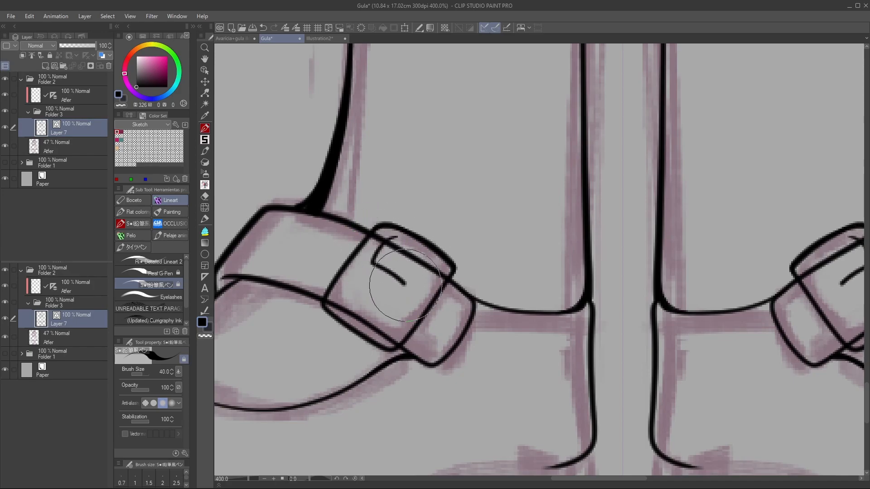
scroll(430, 277, "down", 2)
key("e")
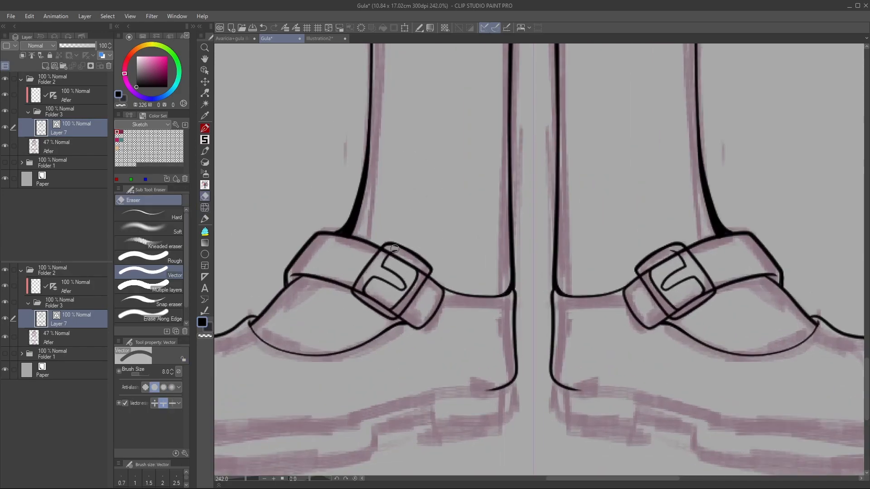
key("p")
scroll(334, 305, "up", 4)
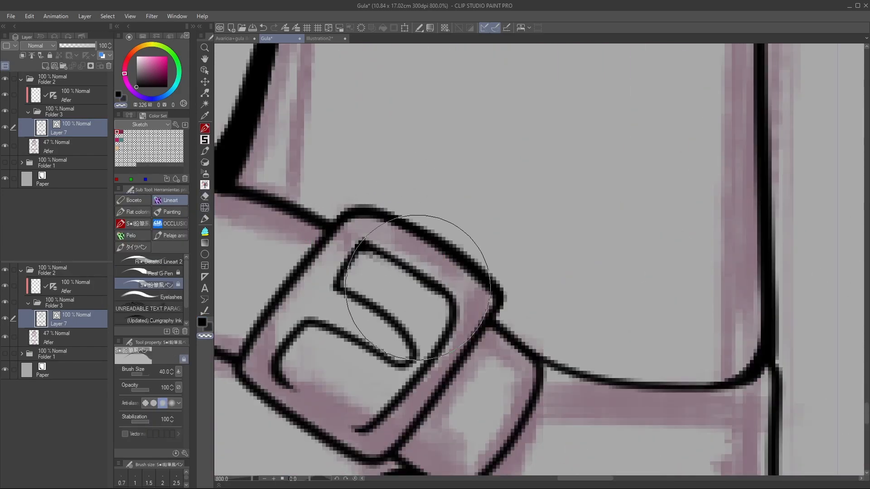
Close the buckles' inner frame and prong base, and trim the outer buckle outline with the transparent color.
scroll(340, 280, "down", 3)
scroll(341, 280, "up", 2)
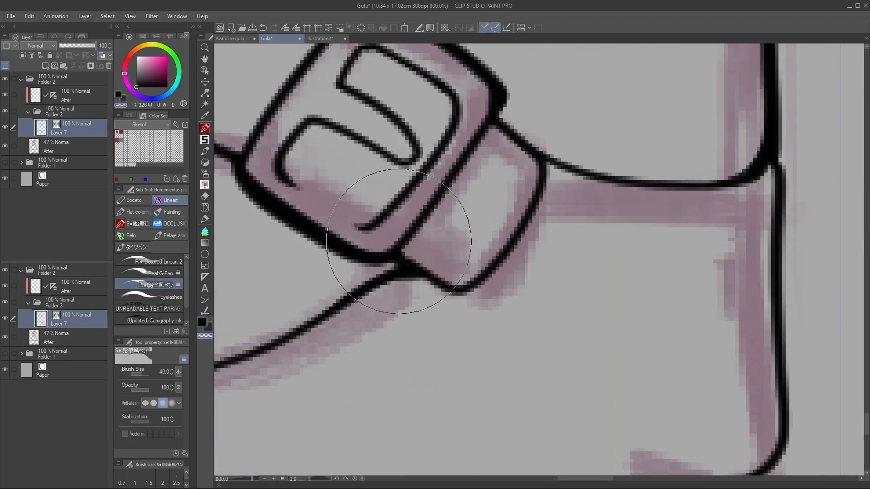
scroll(403, 248, "down", 4)
scroll(374, 208, "up", 5)
scroll(349, 263, "down", 2)
scroll(320, 379, "up", 1)
scroll(354, 263, "down", 1)
scroll(354, 263, "up", 1)
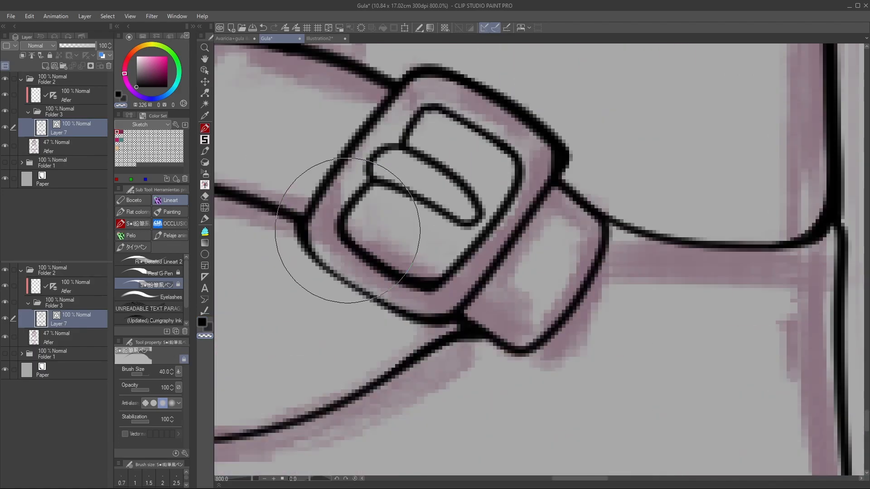
Ink the upper line of the shoe soles and the rounded outline of the heels.
scroll(339, 243, "down", 3)
scroll(310, 200, "up", 1)
scroll(263, 259, "up", 1)
scroll(263, 259, "down", 2)
scroll(466, 292, "up", 3)
scroll(431, 200, "down", 3)
scroll(562, 230, "up", 2)
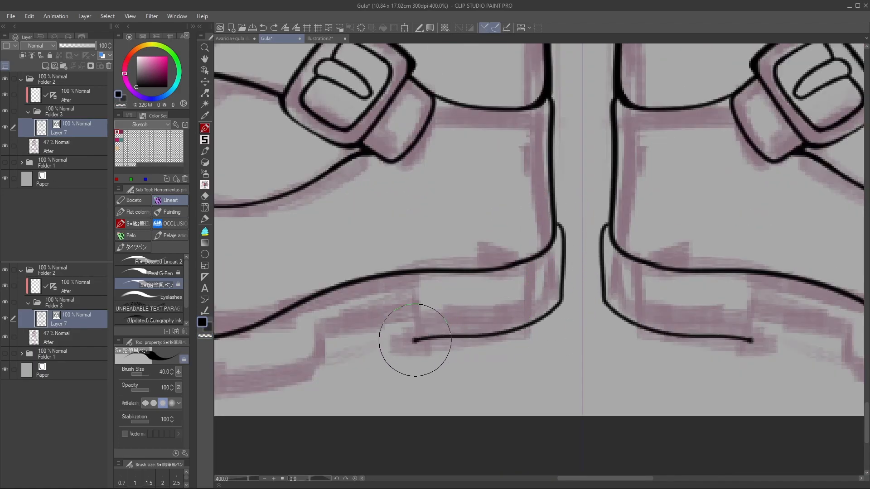
Ink the front edge of the heels, the slanted arch and the lower edge of the front soles.
scroll(414, 341, "down", 3)
scroll(311, 252, "up", 2)
scroll(311, 252, "down", 2)
scroll(403, 271, "up", 3)
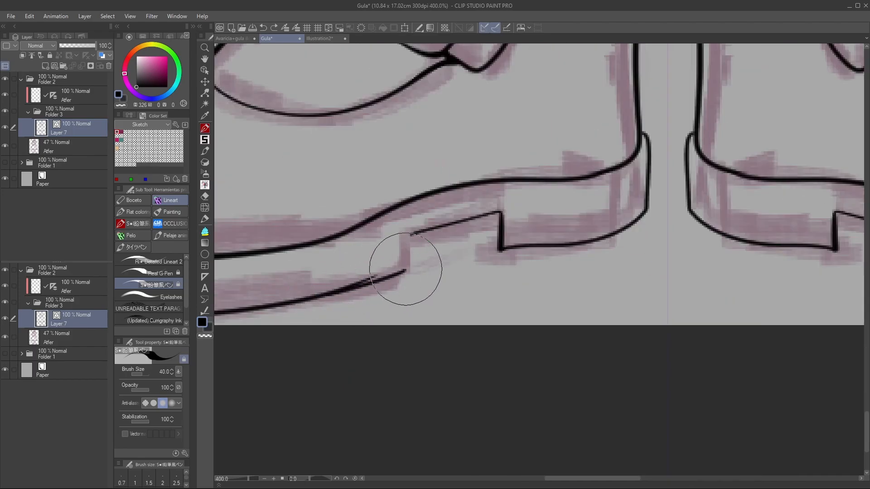
Complete the remaining shoe sole outlines at the arch and toe.
scroll(402, 271, "down", 4)
scroll(332, 182, "down", 3)
scroll(514, 252, "up", 5)
scroll(467, 278, "down", 4)
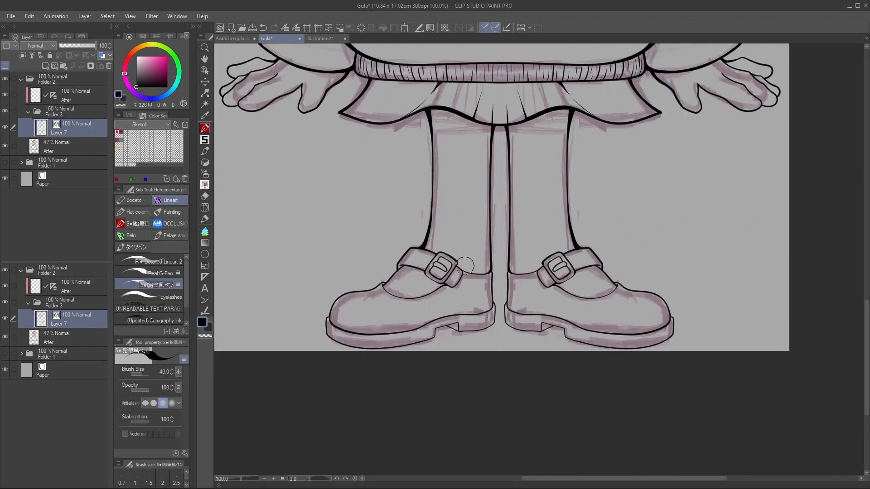
scroll(453, 188, "up", 1)
scroll(323, 335, "down", 1)
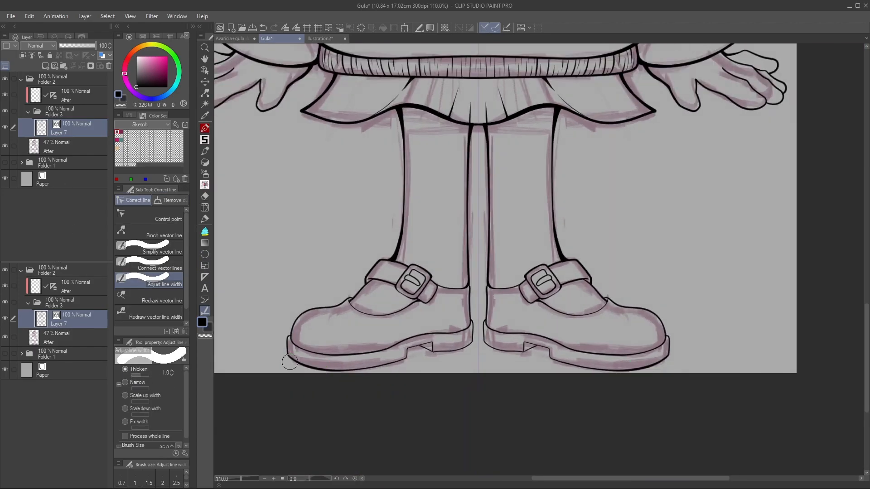